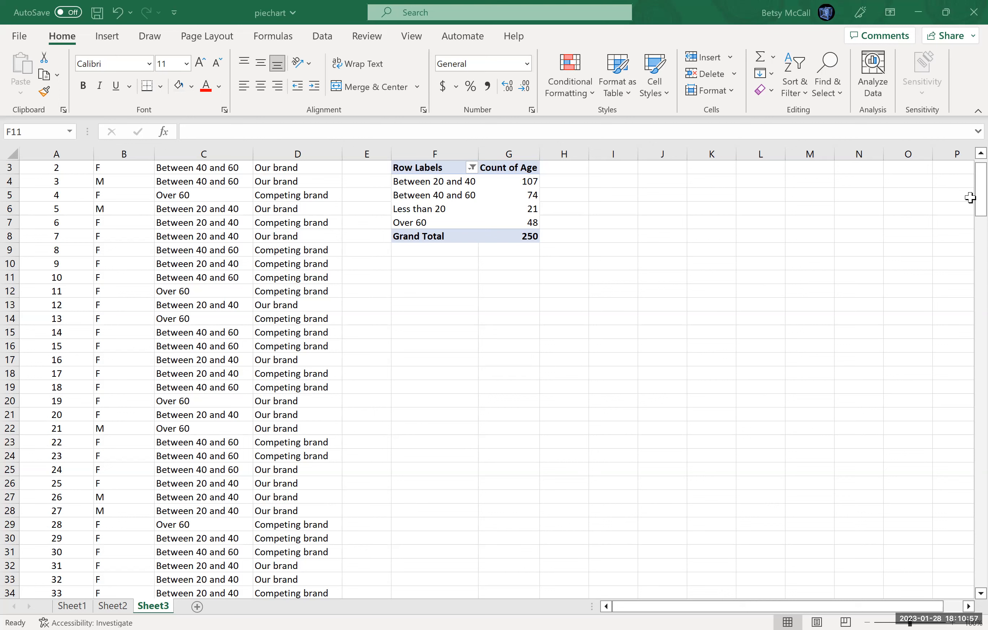
Copy the age pivot table in F3:G8 and paste it as plain values starting at cell F11.
left_click(435, 277)
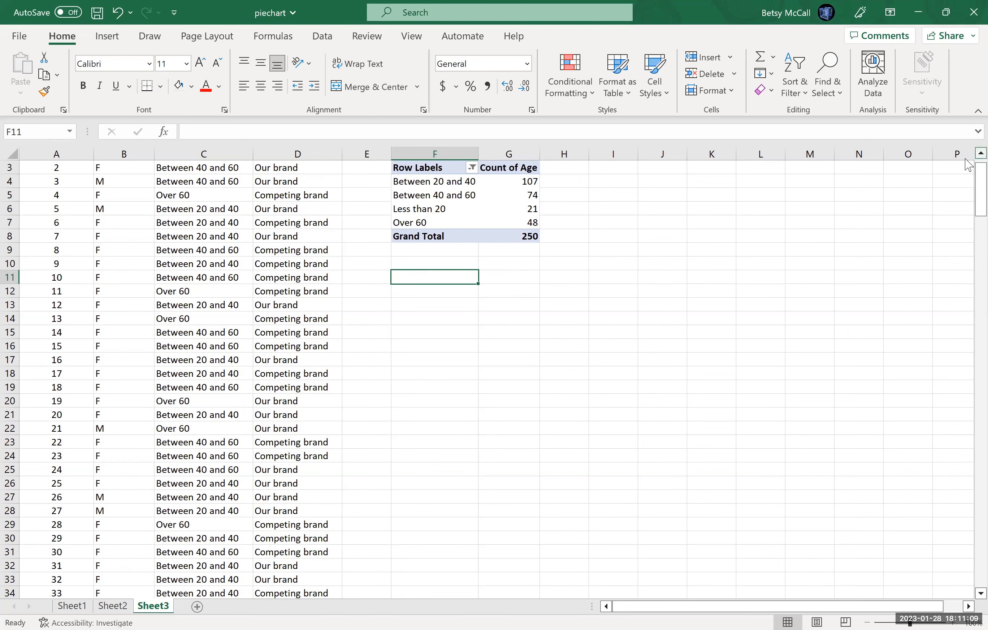
scroll(968, 165, "up", 1)
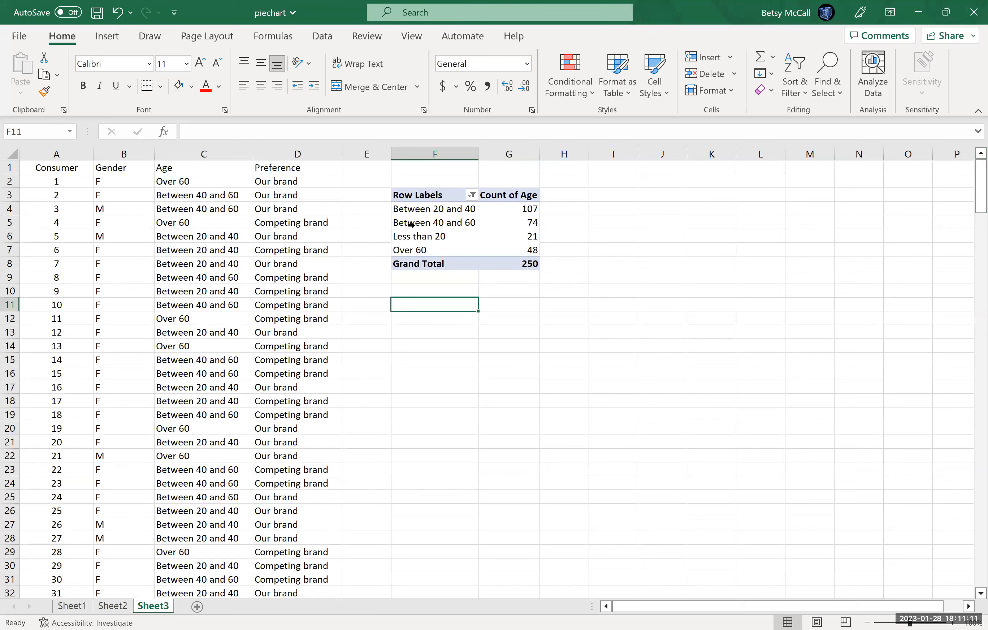
left_click_drag(413, 194, 491, 259)
key("ctrl+c")
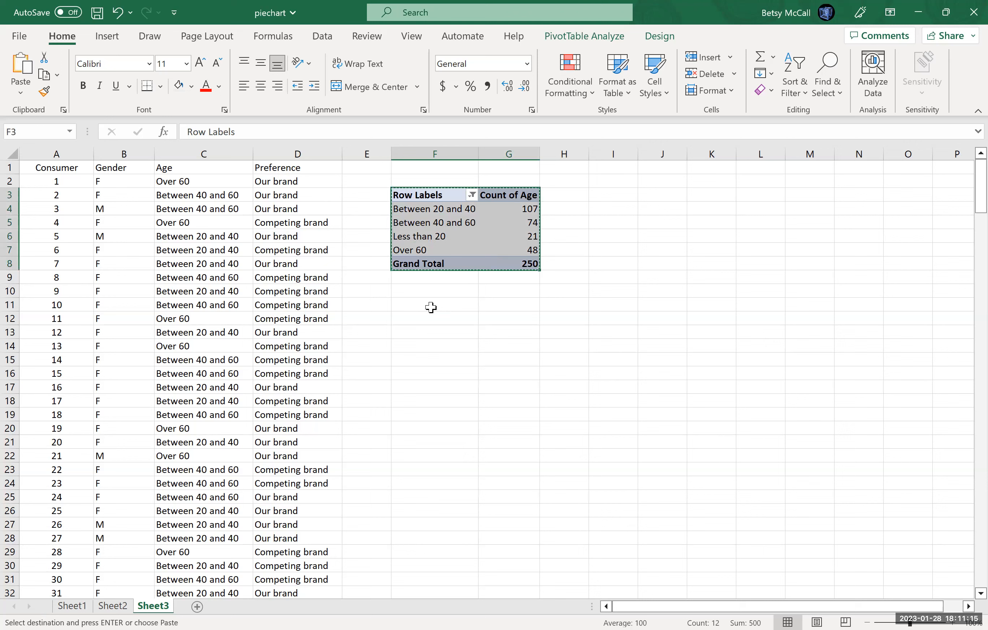
left_click(411, 304)
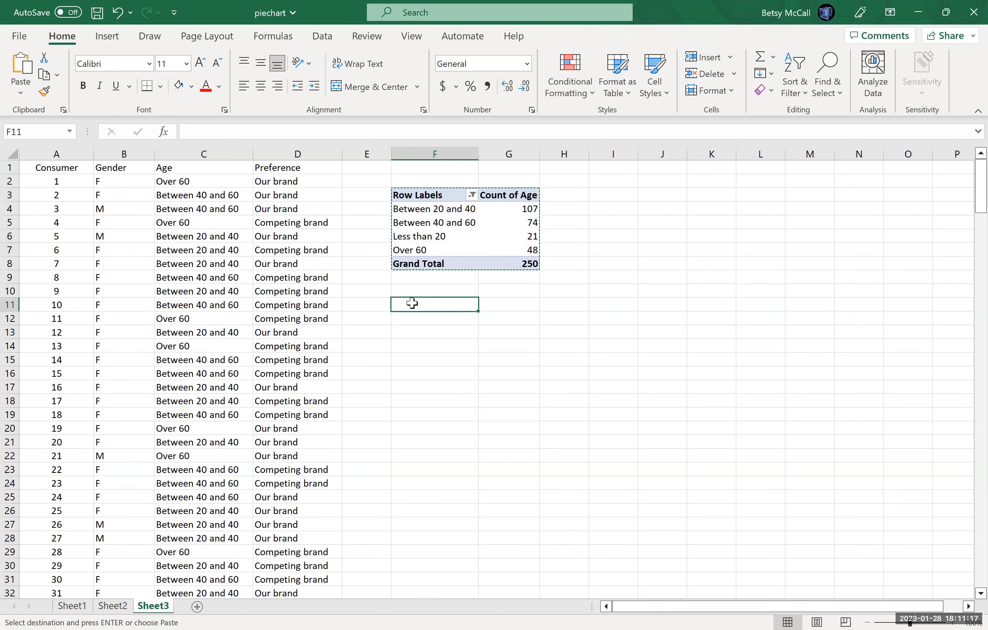
key("ctrl+v")
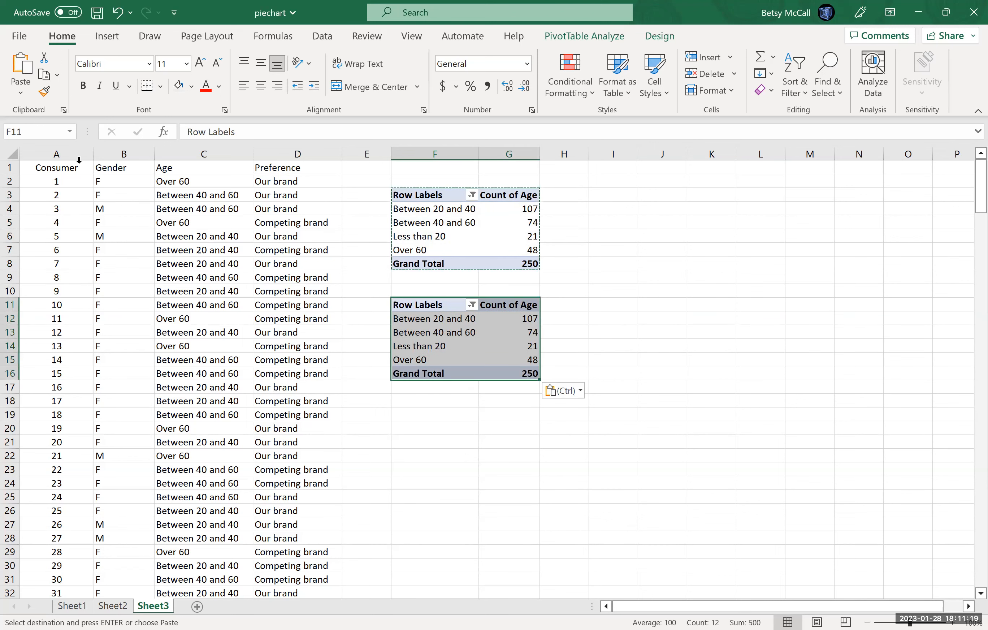
left_click(19, 97)
left_click(12, 194)
left_click(450, 442)
Rename the headers of the pasted table in F11 and G11 to "Age" and "Count".
left_click(433, 304)
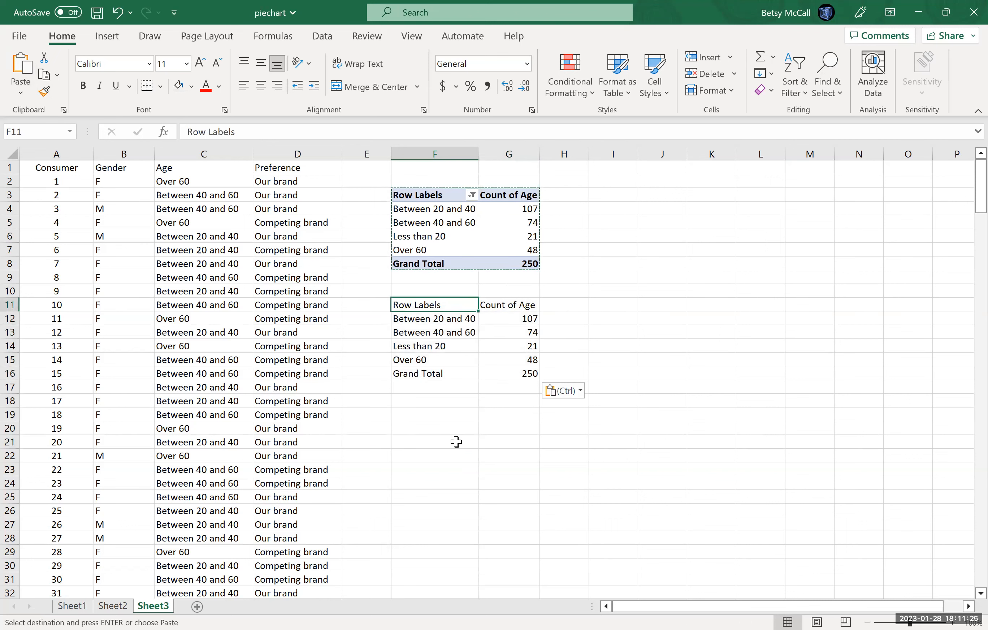
key("Escape")
type("Age")
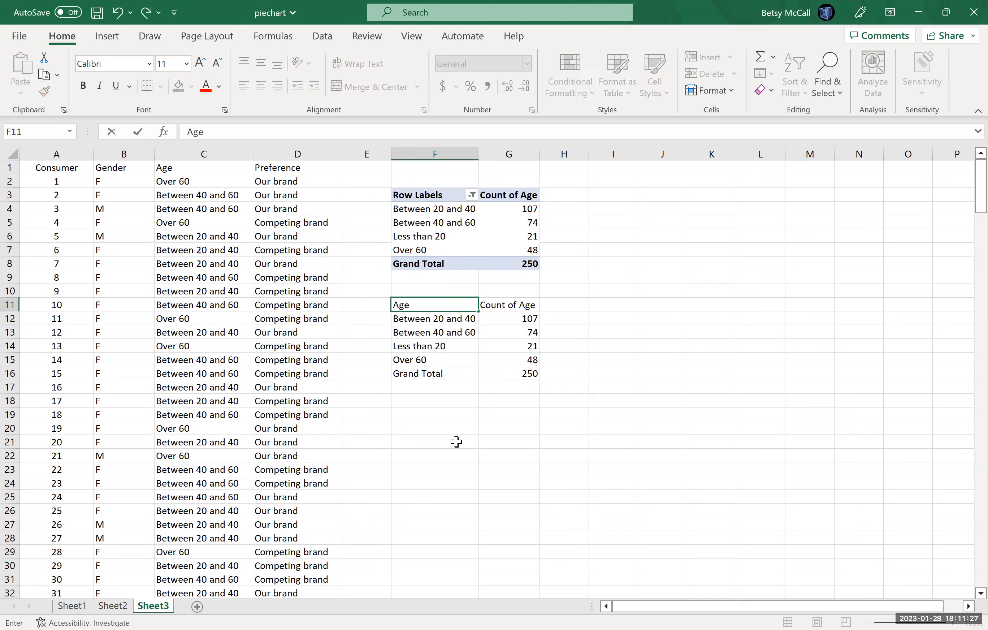
key("Tab")
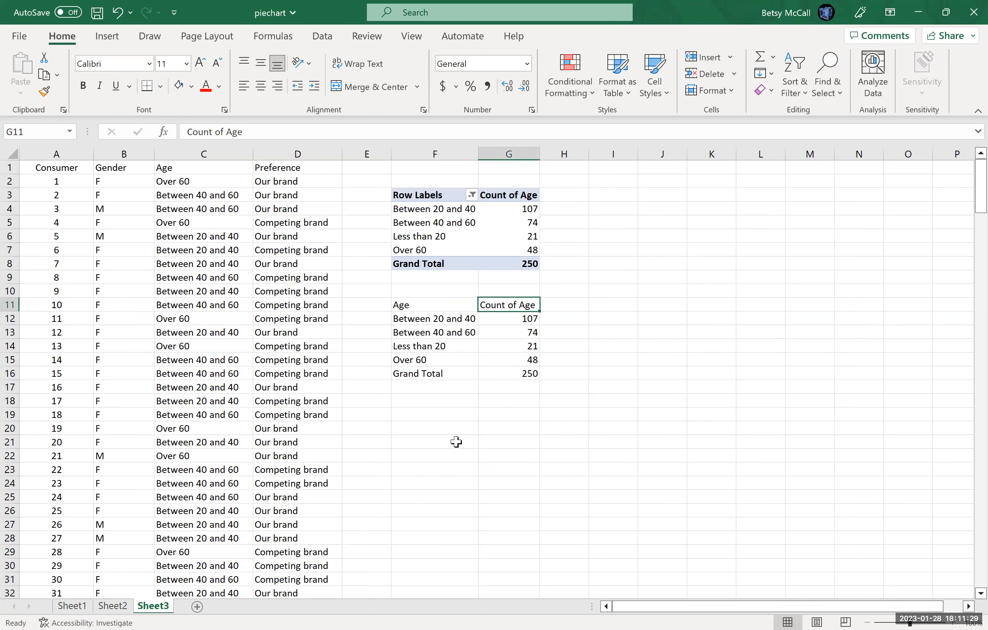
type("Count")
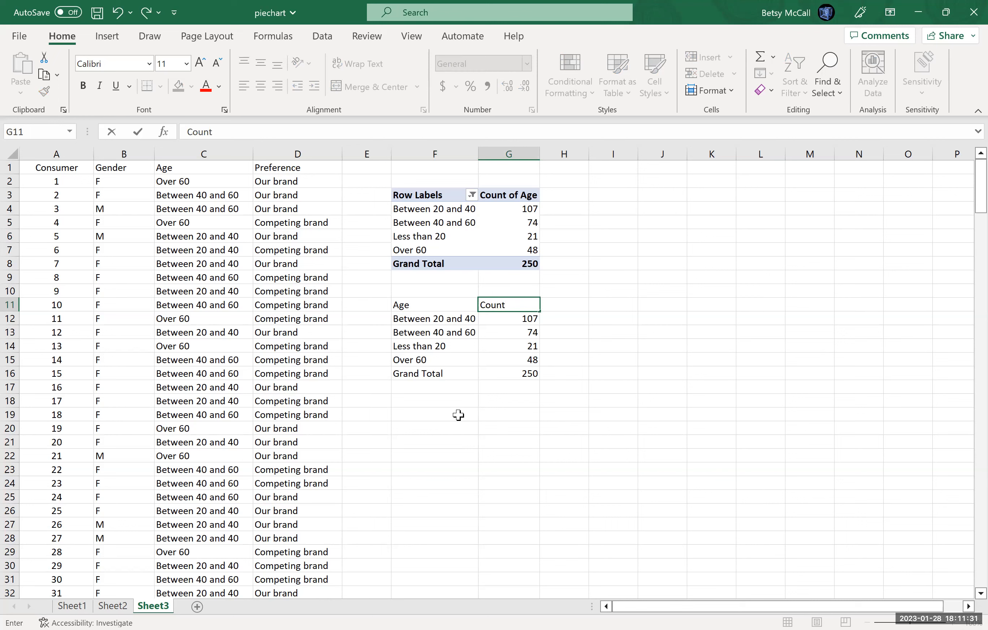
Clear the Grand Total label and its value from F16:G16 in the pasted table.
left_click(439, 374)
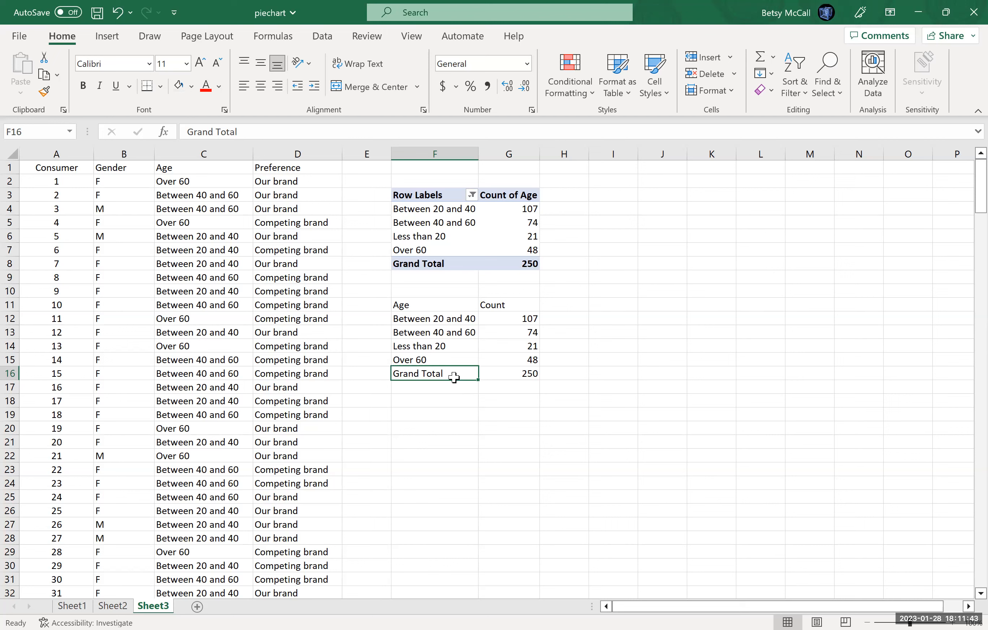
key("BackSpace")
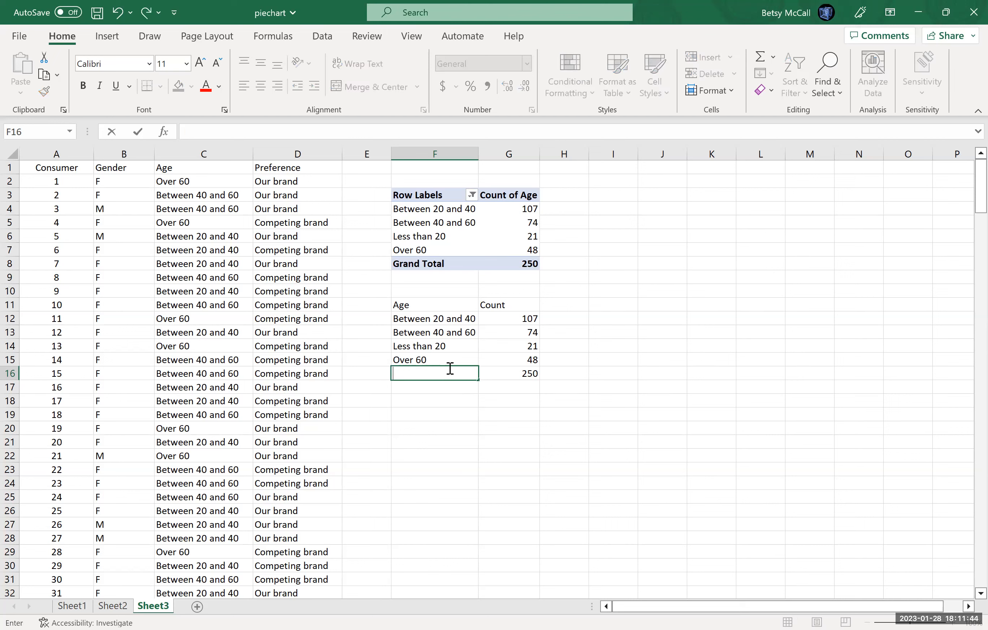
left_click(509, 372)
key("BackSpace")
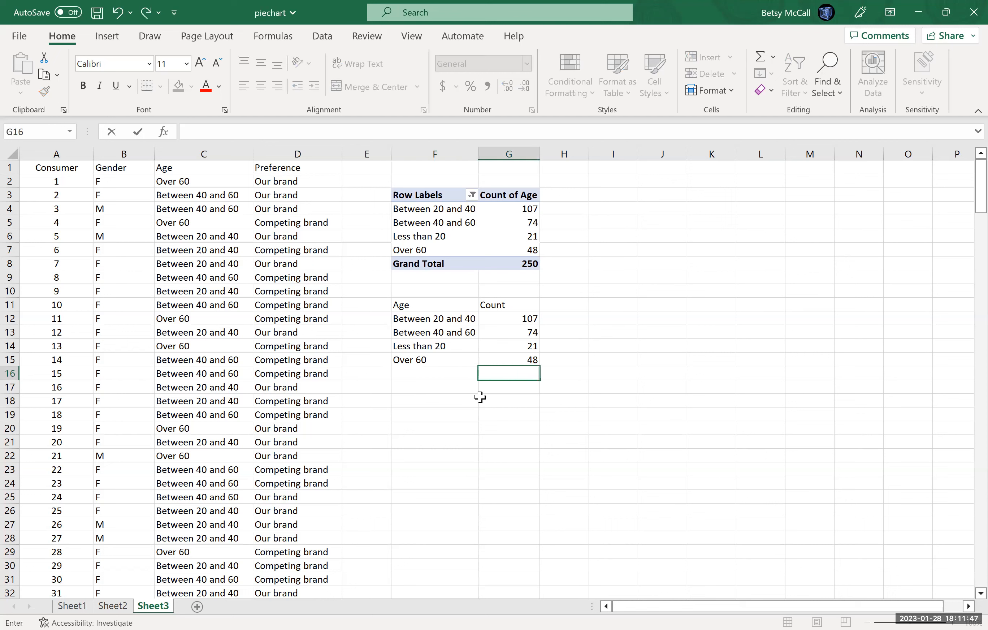
key("Return")
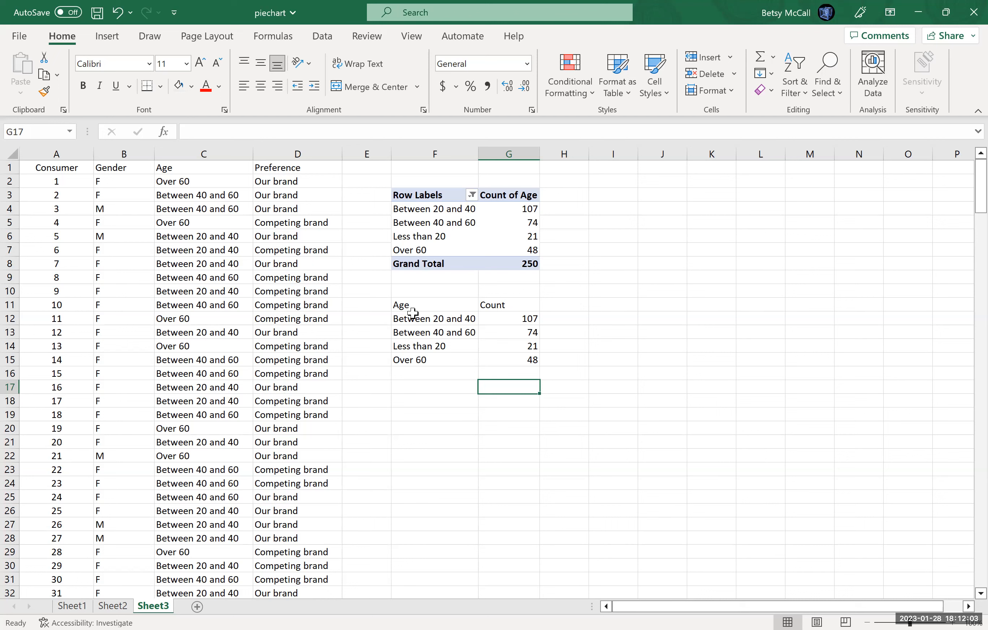
Insert a single-series clustered column chart from the Age and Count table in F11:G15.
left_click_drag(412, 305, 528, 359)
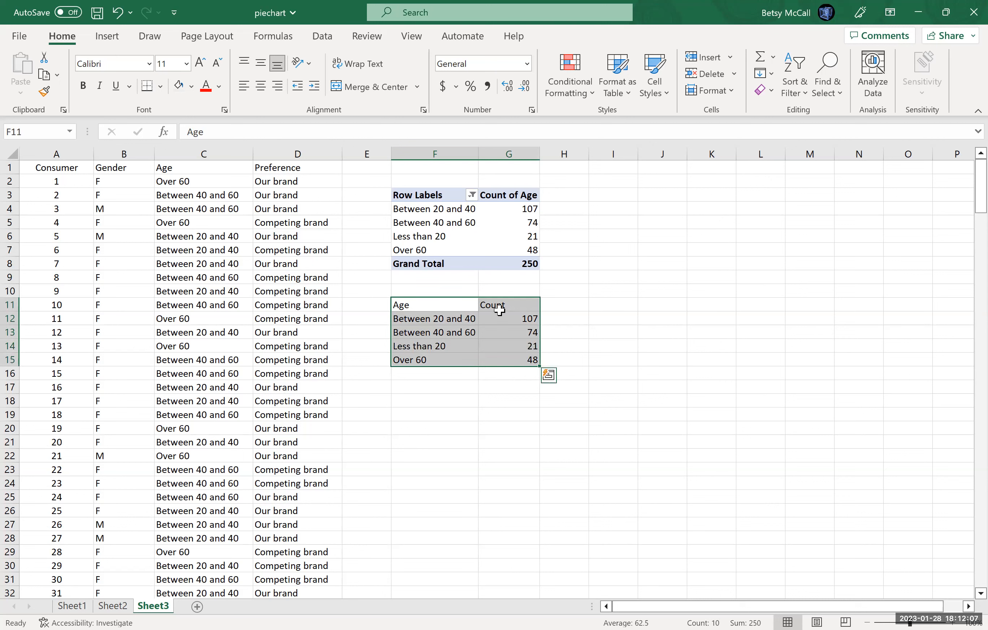
left_click(107, 37)
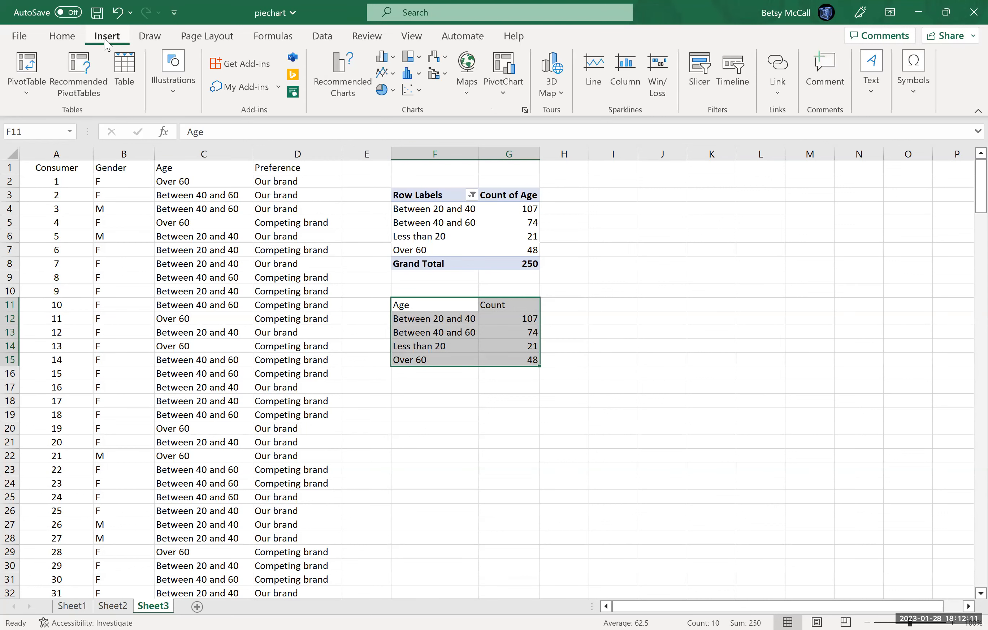
left_click(388, 65)
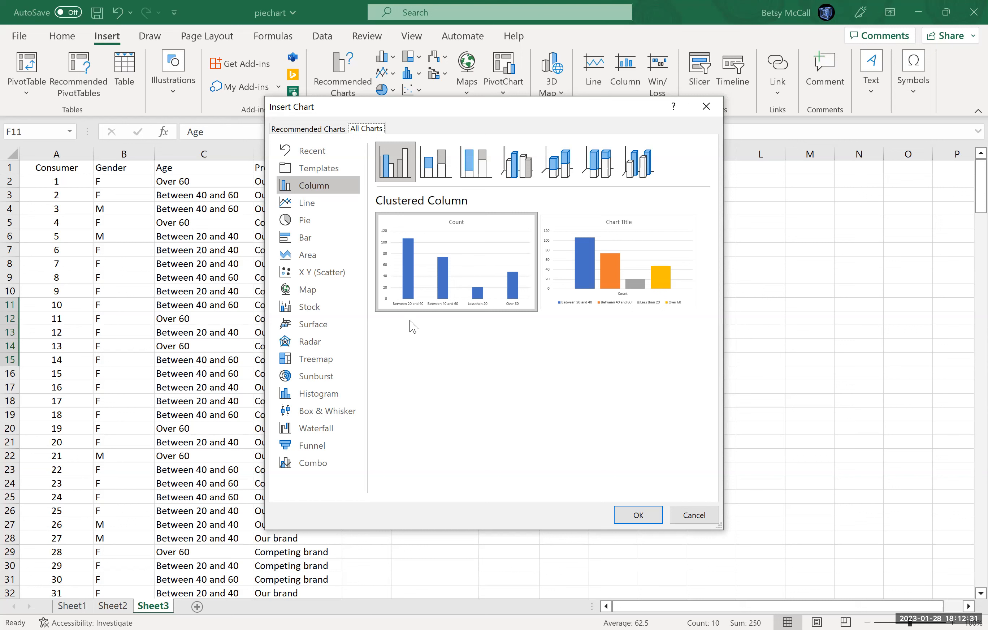
left_click(311, 242)
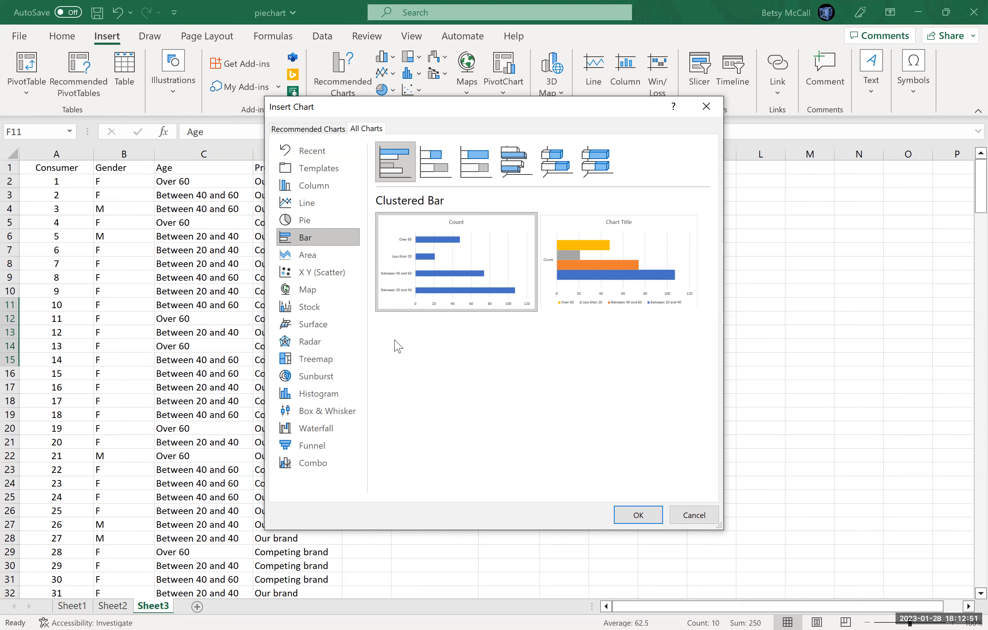
left_click(310, 188)
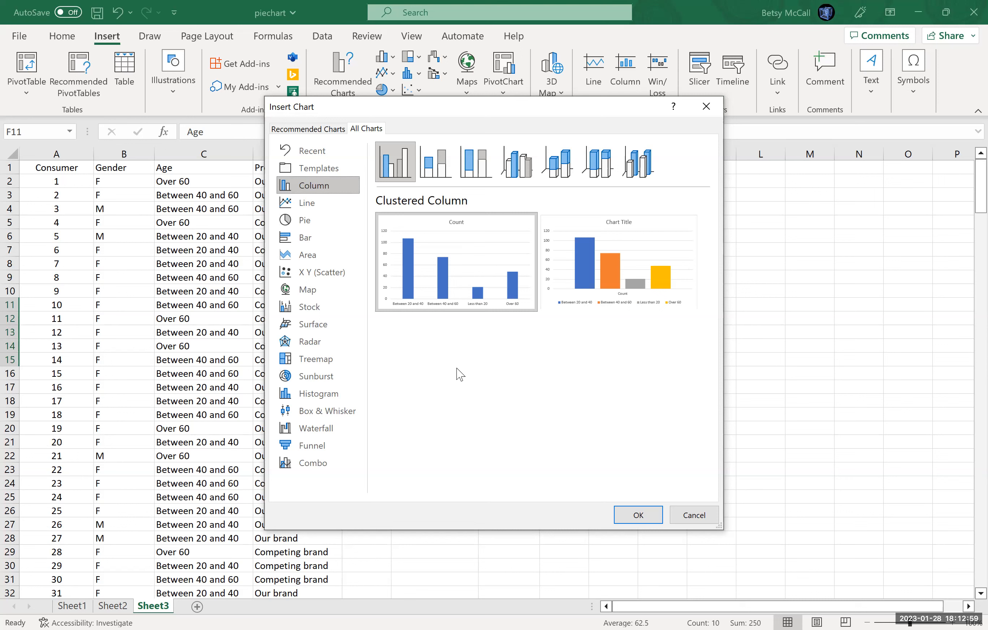
mouse_move(457, 286)
mouse_move(615, 247)
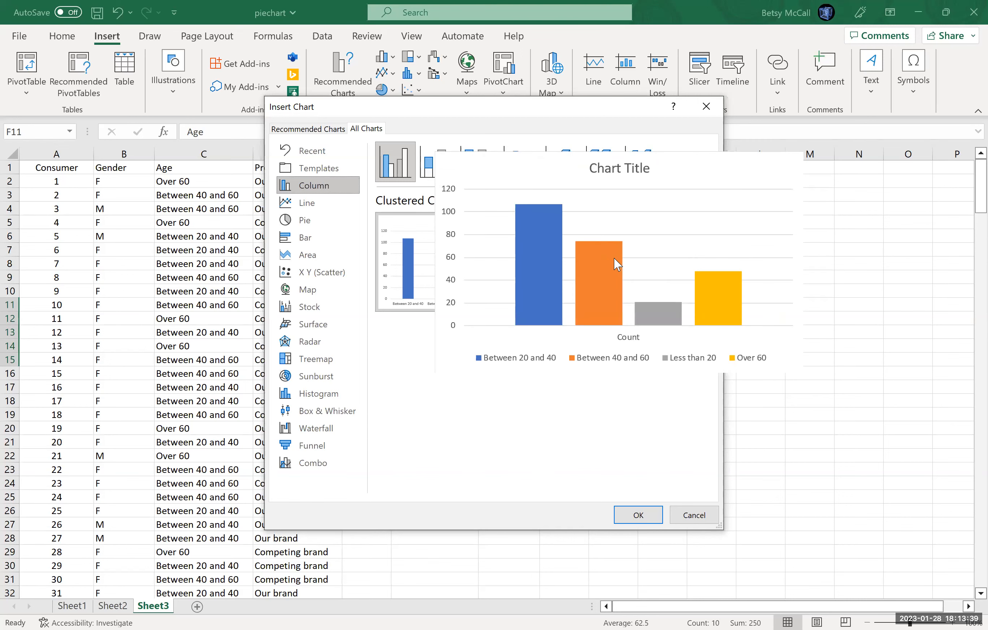
left_click(635, 516)
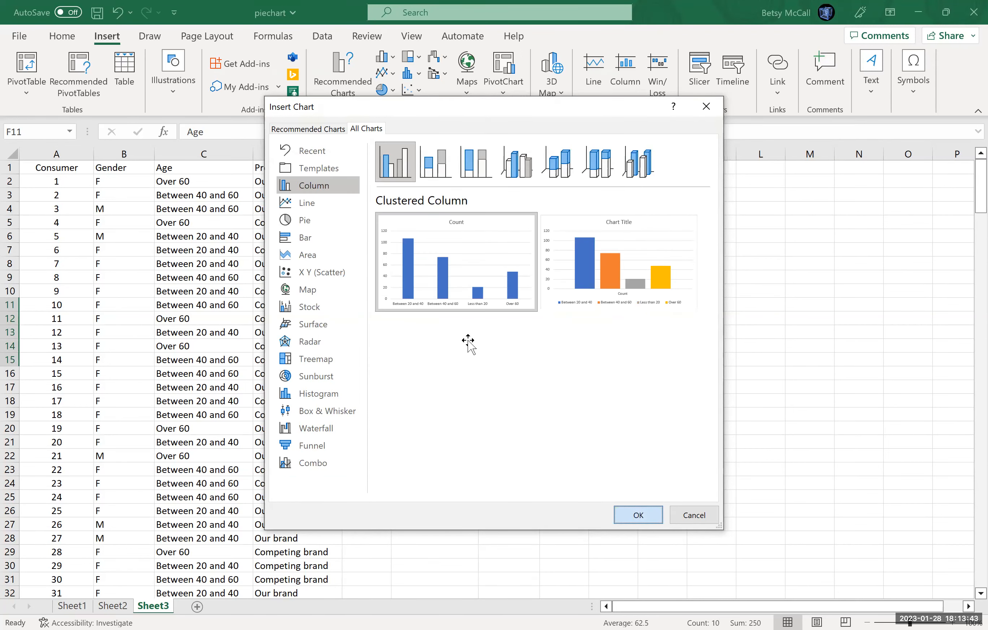
left_click_drag(428, 307, 428, 307)
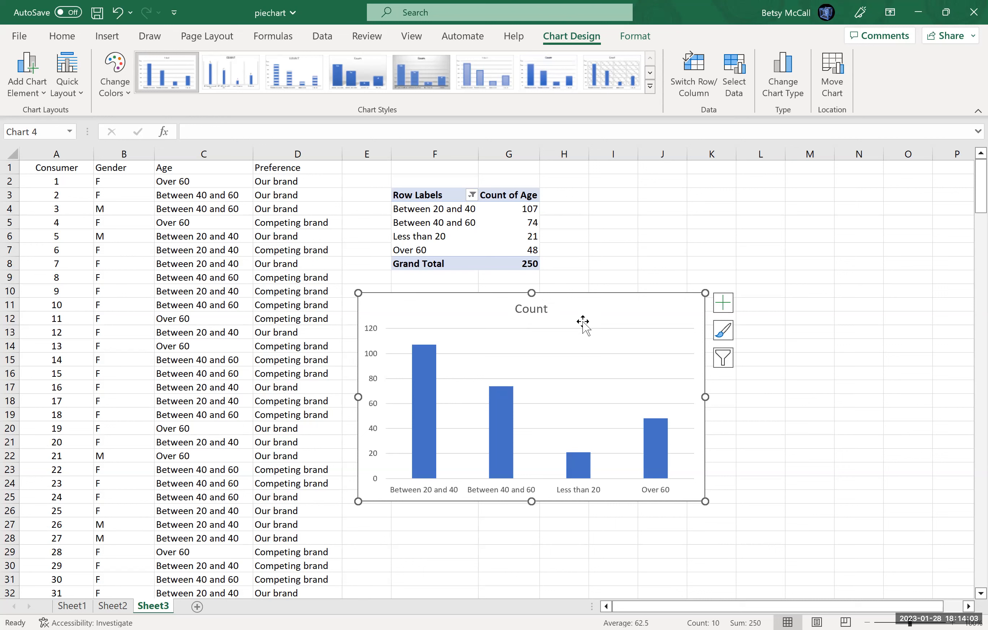
Change the column chart's title to "Frequency of Ages".
double_click(525, 309)
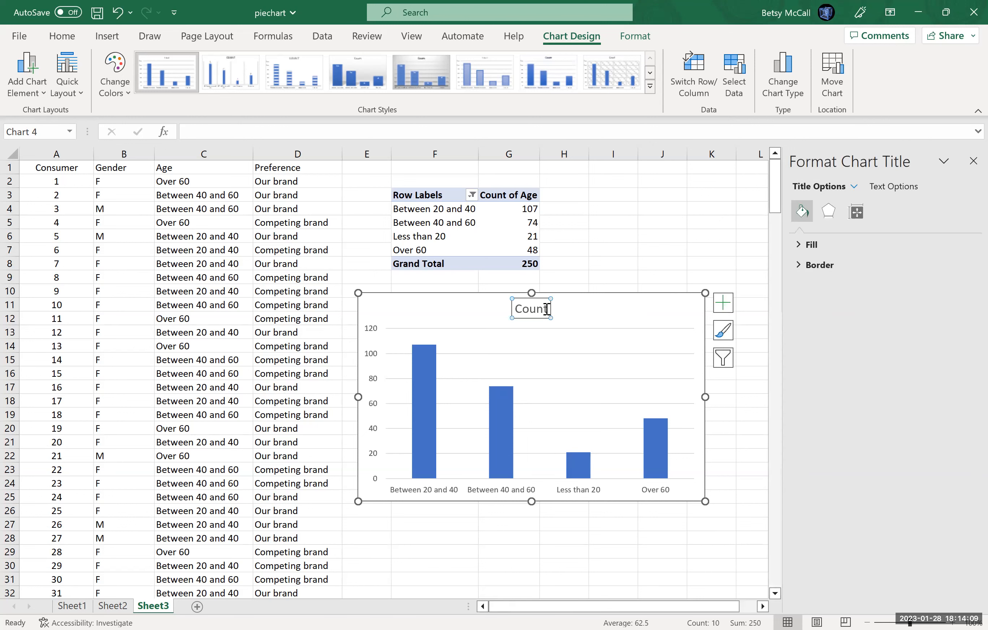
key("BackSpace")
key("BackSpace")
key("BackSpace")
key("BackSpace")
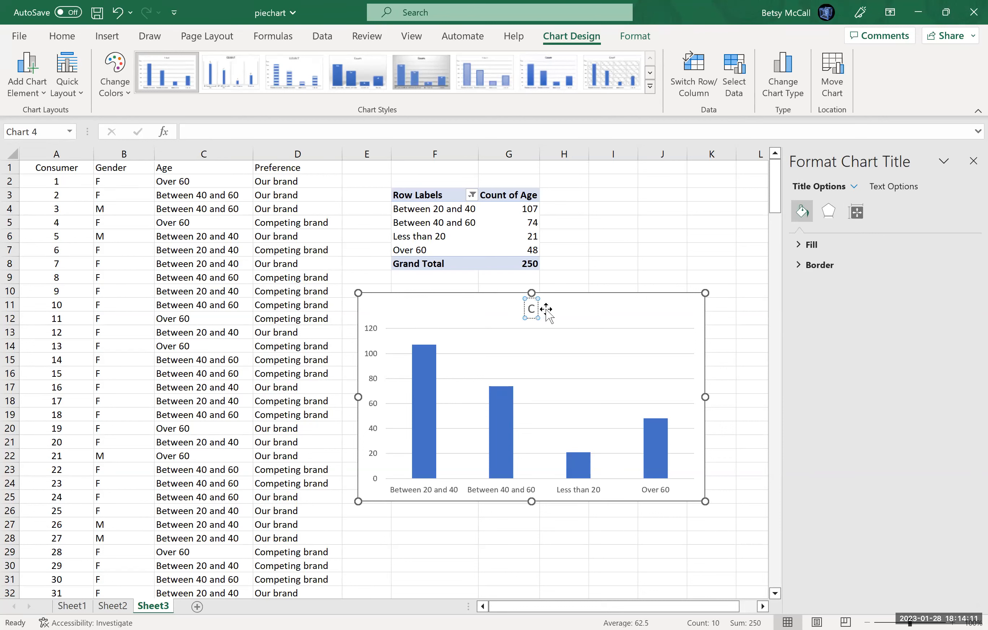
key("BackSpace")
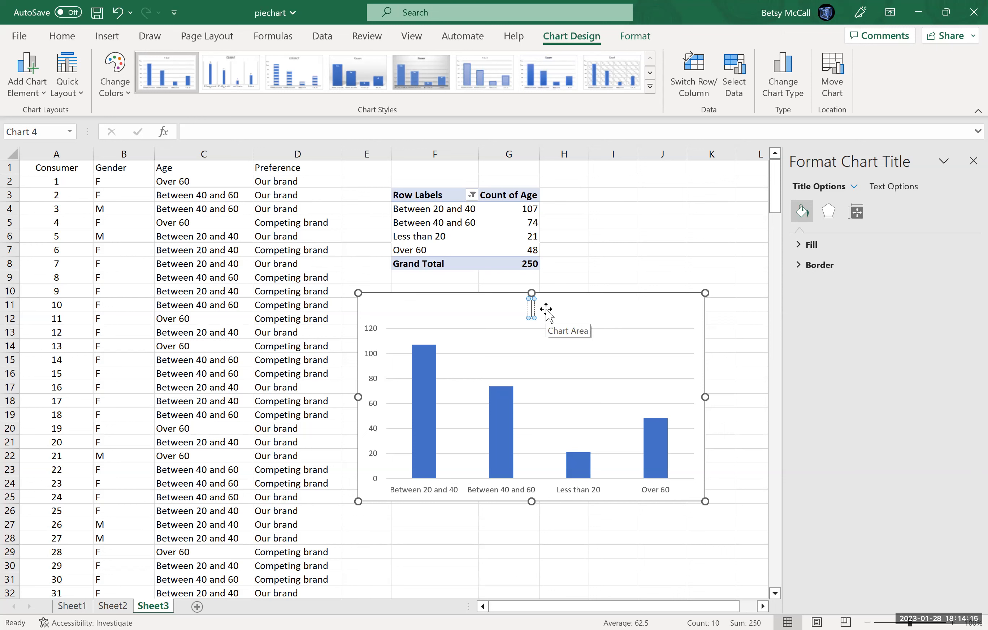
type("A")
key("BackSpace")
type("Free")
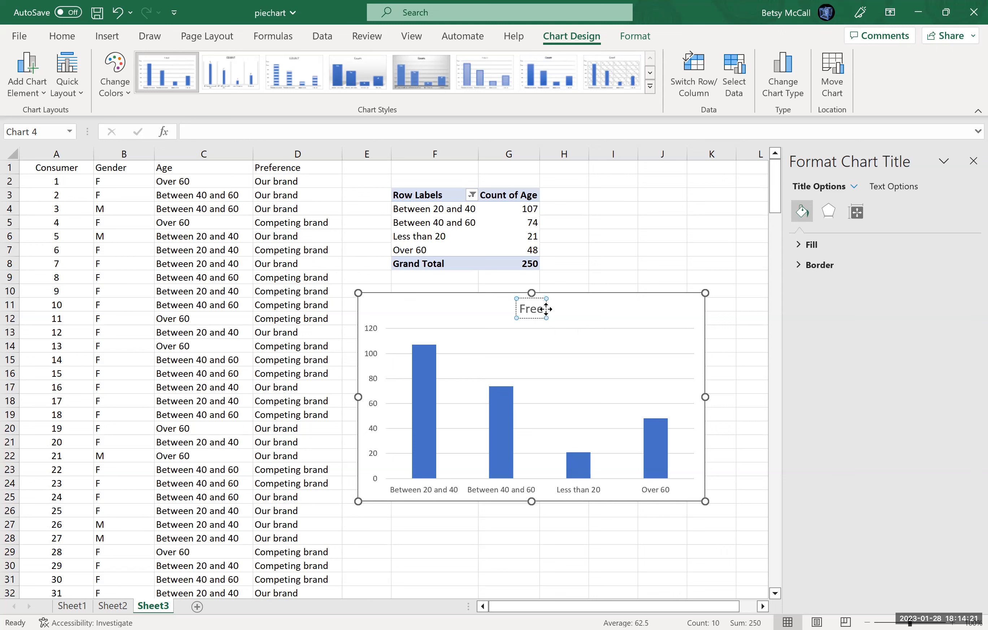
type("q")
key("BackSpace")
key("BackSpace")
type("quency of")
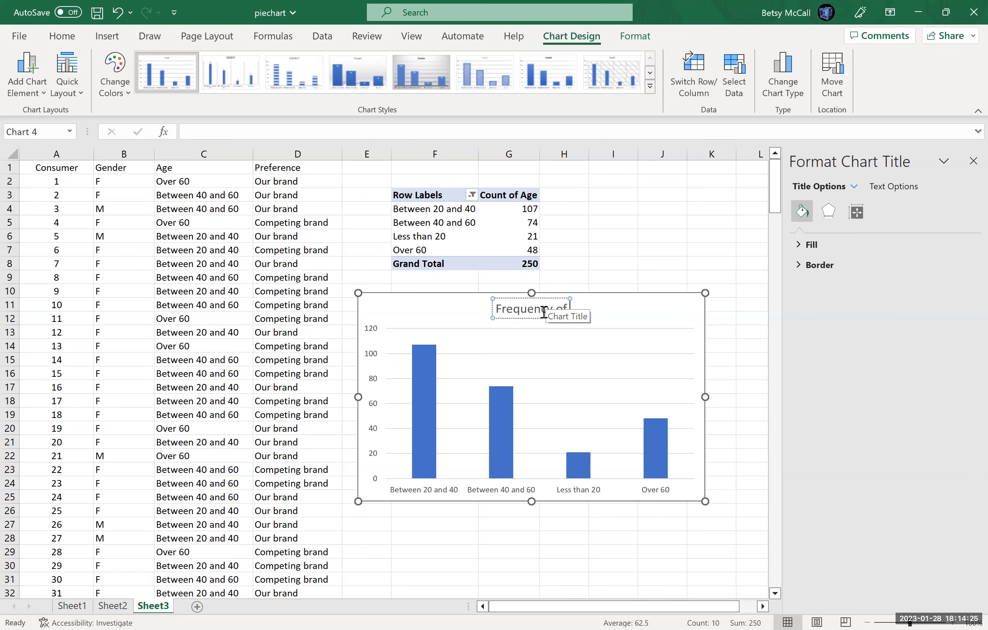
type(" Aged")
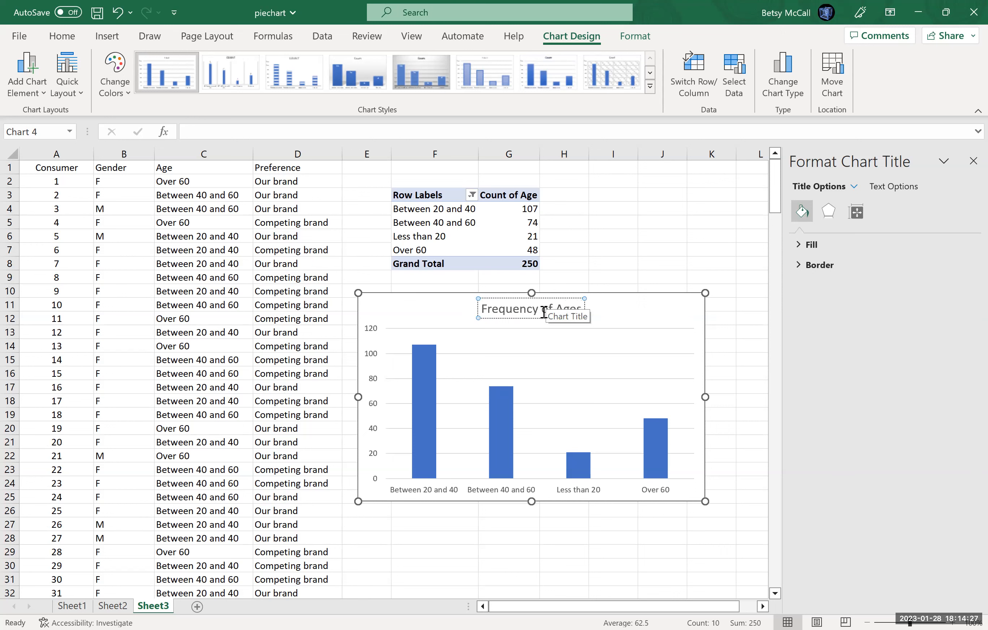
left_click(631, 312)
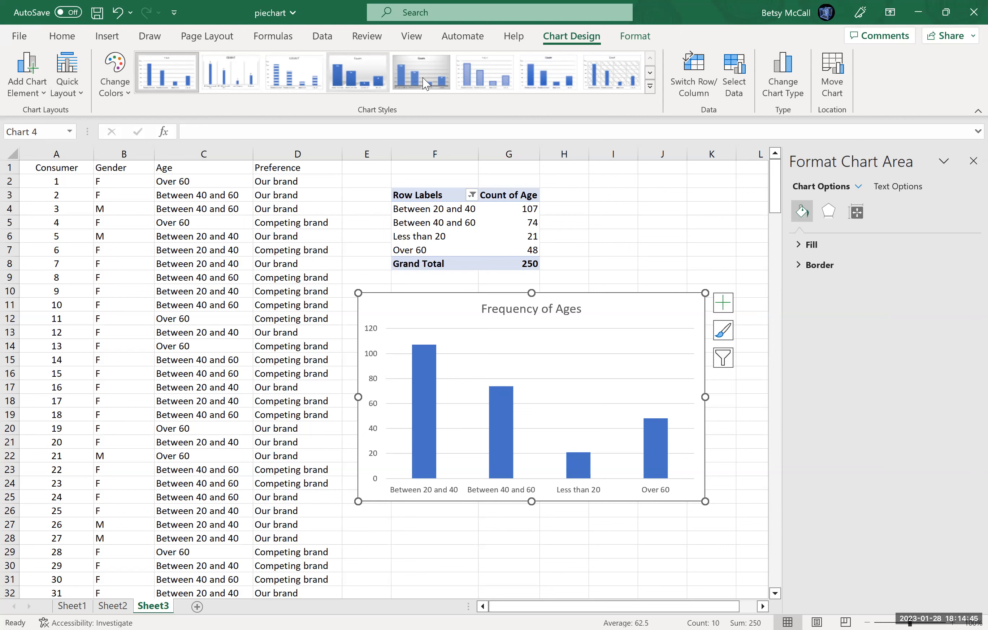
Add axis titles to the chart and name the horizontal axis "Ages".
left_click(721, 303)
left_click(752, 341)
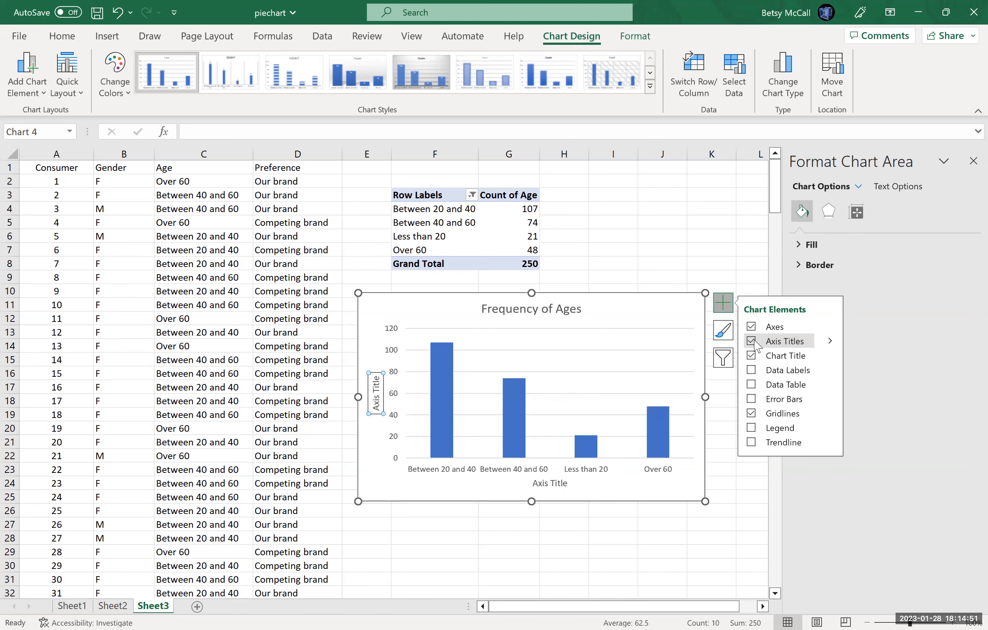
left_click(568, 482)
left_click(568, 482)
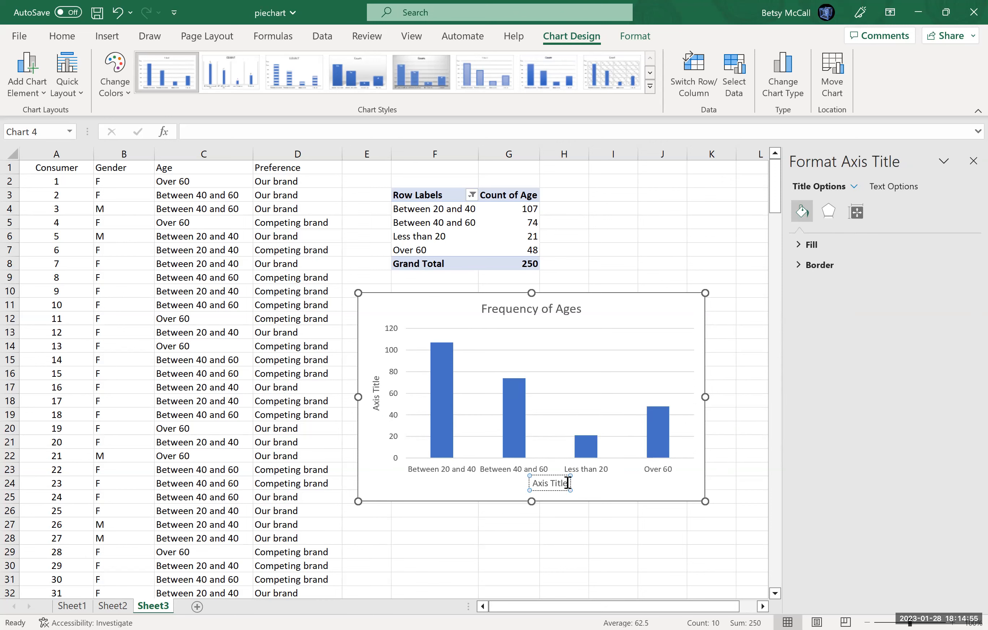
key("BackSpace")
key("BackSpace")
key("BackSpace")
key("BackSpace")
key("BackSpace")
key("BackSpace")
key("BackSpace")
key("BackSpace")
key("BackSpace")
type("ges")
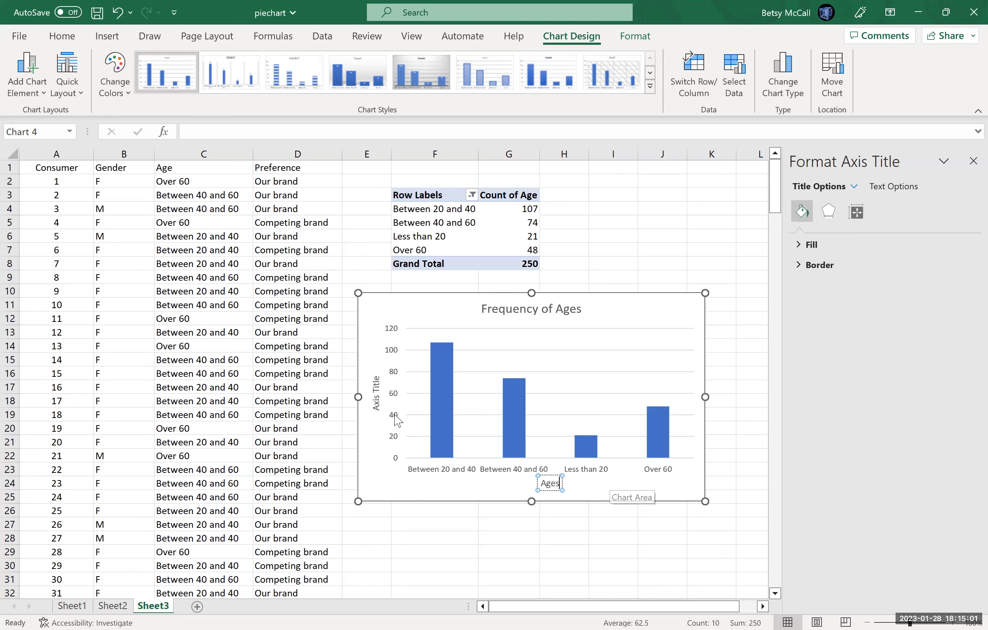
Name the chart's vertical axis "Count" and close the formatting pane.
left_click(374, 377)
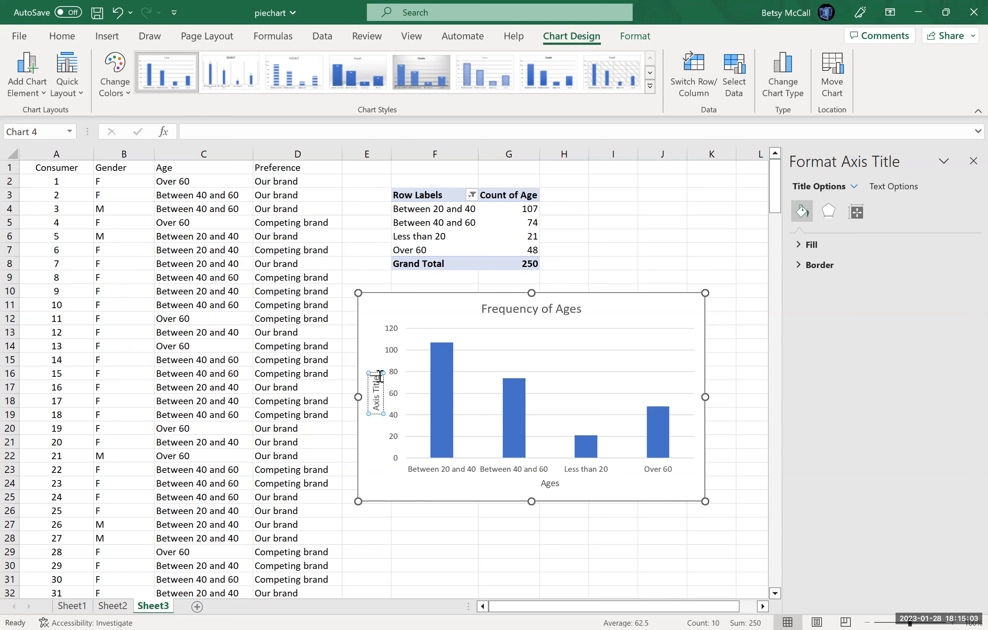
key("BackSpace")
key("BackSpace")
key("BackSpace")
key("BackSpace")
key("BackSpace")
key("BackSpace")
key("BackSpace")
key("BackSpace")
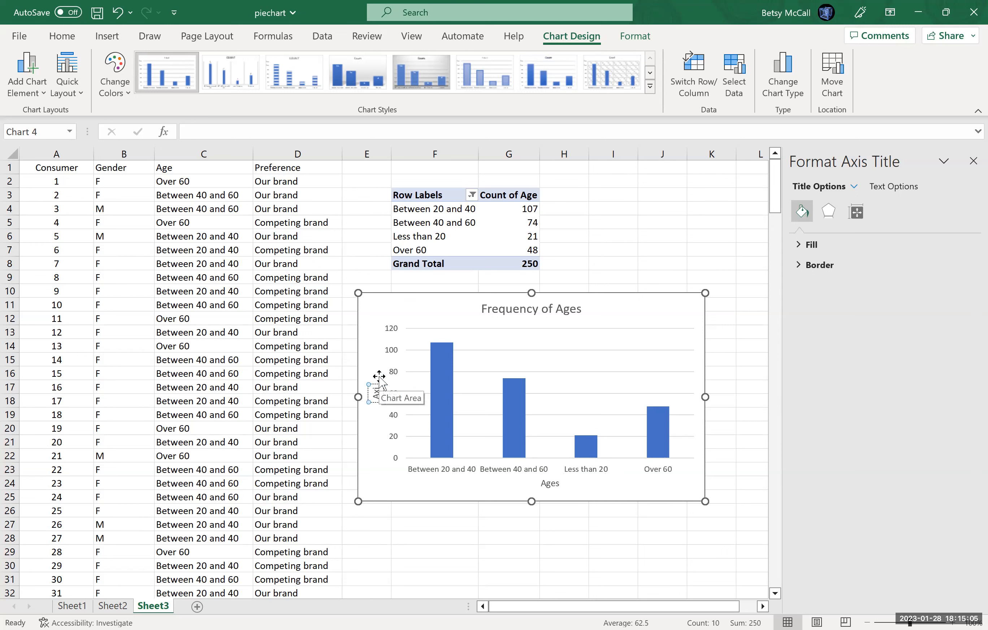
key("BackSpace")
key("BackSpace")
type("Count")
left_click(375, 479)
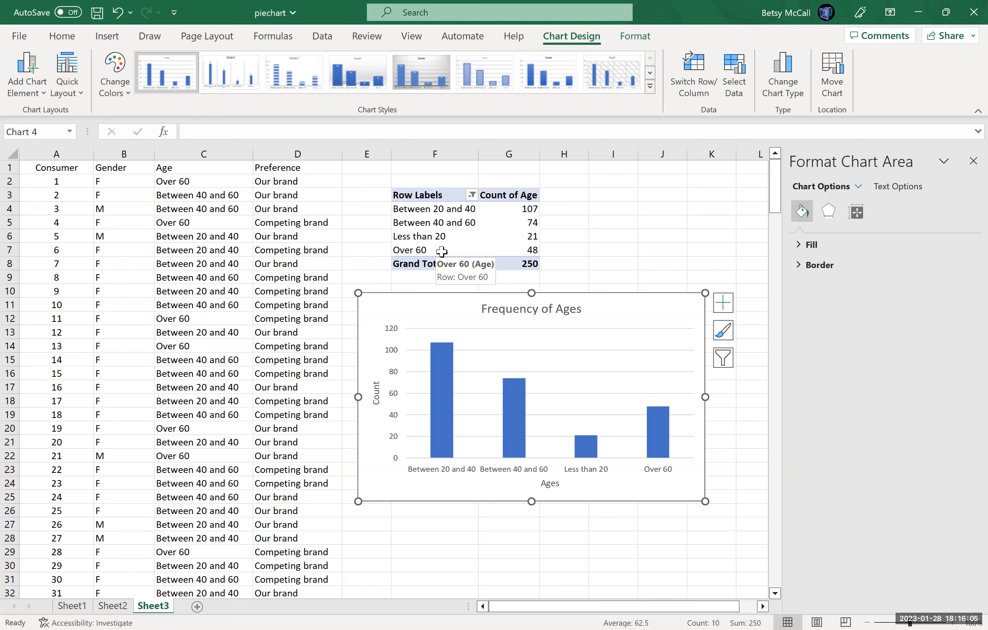
left_click(973, 161)
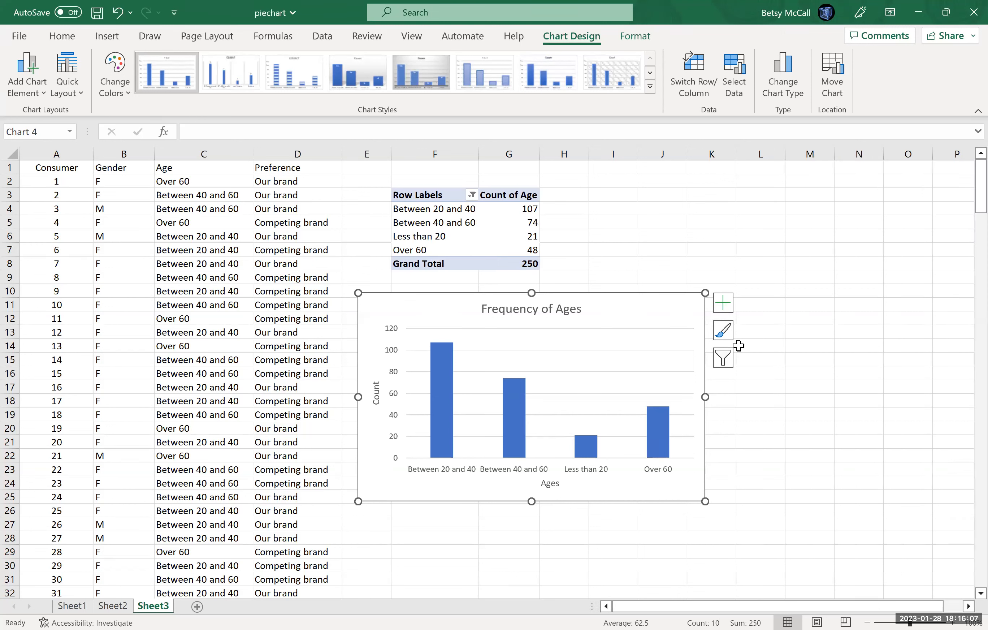
Move the column chart beside the pivot table and copy the Age and Count table in F11:G15 to F18.
left_click_drag(379, 316, 596, 200)
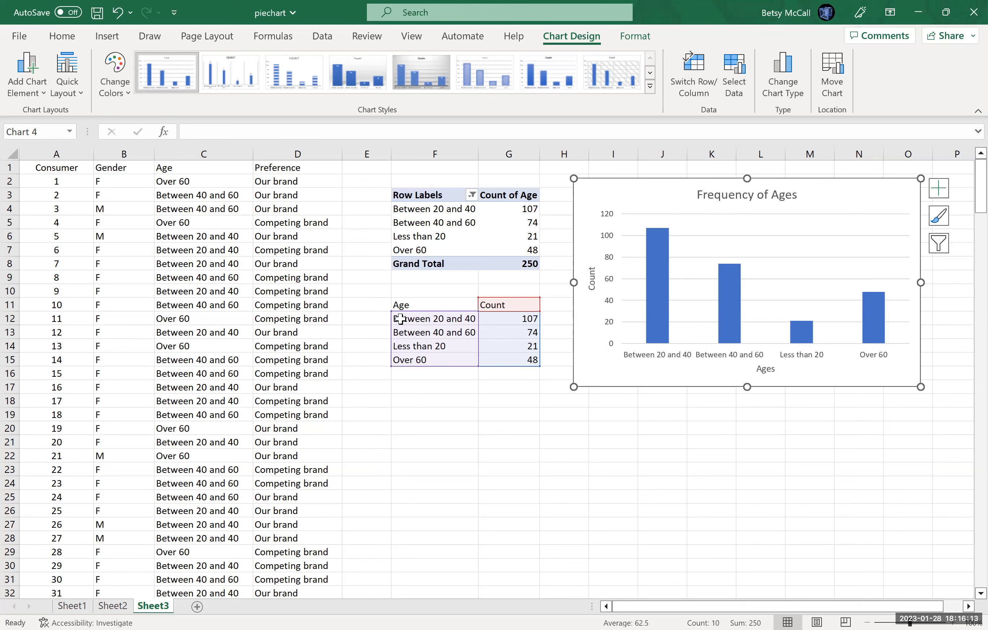
left_click_drag(406, 305, 488, 359)
key("ctrl+c")
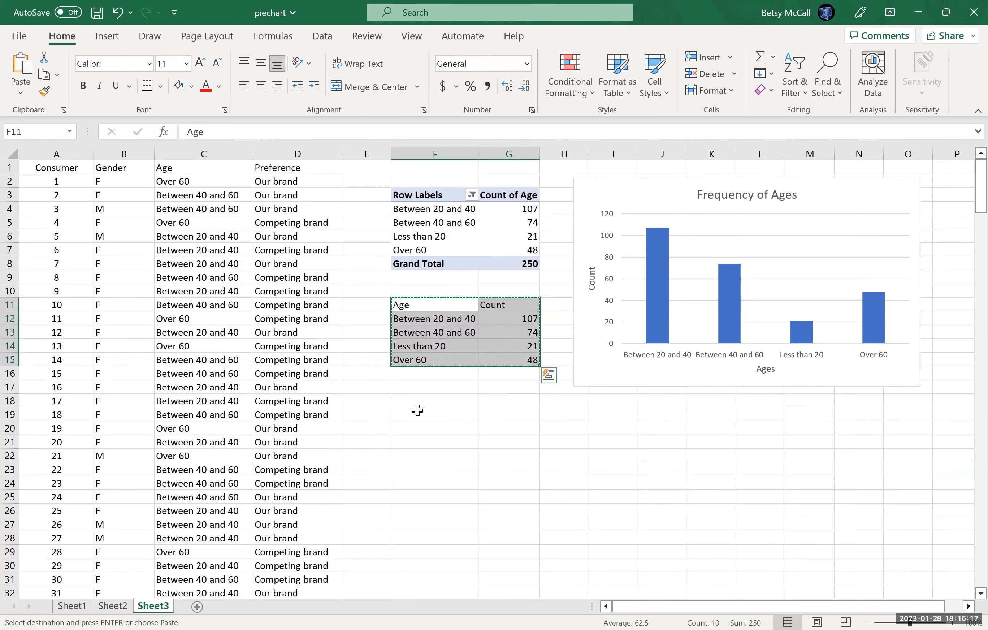
left_click(417, 409)
key("ctrl+v")
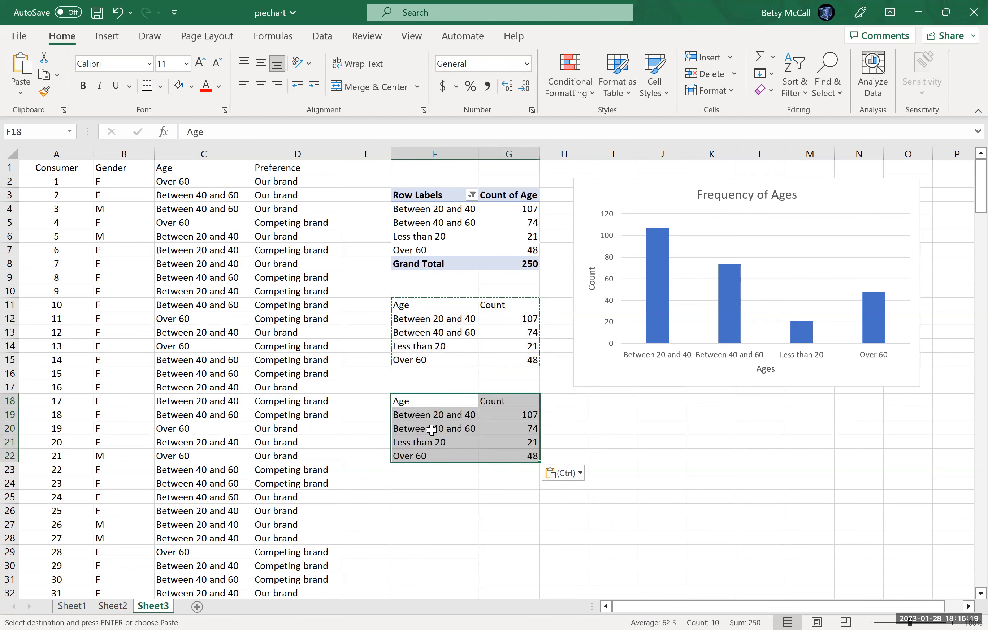
Reorder the age labels in the copied table by setting F19 to =F14, F20 to =F12 and F21 to =F13.
left_click(432, 414)
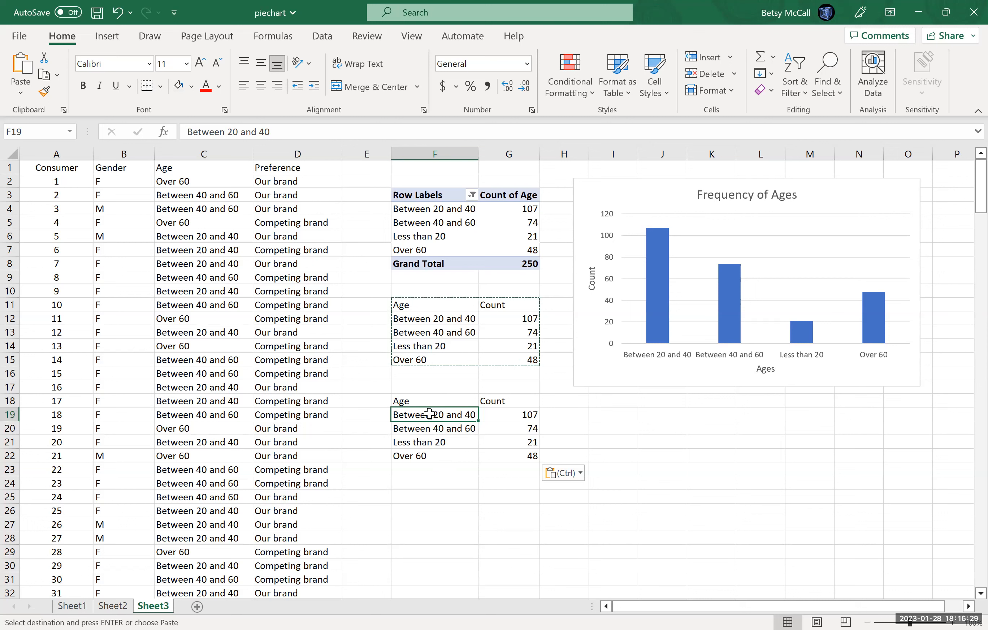
type("=")
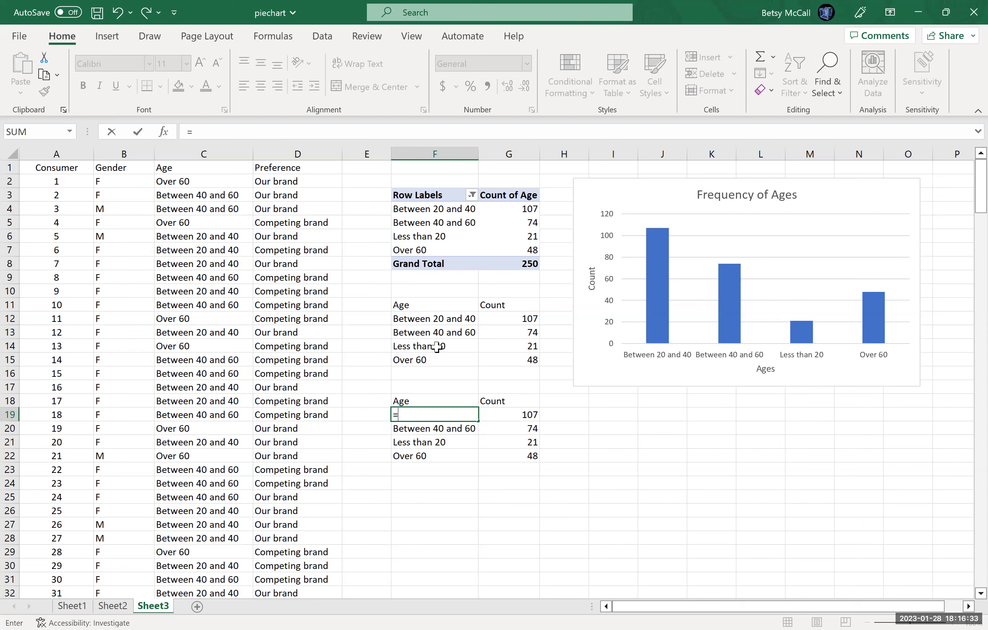
left_click(436, 347)
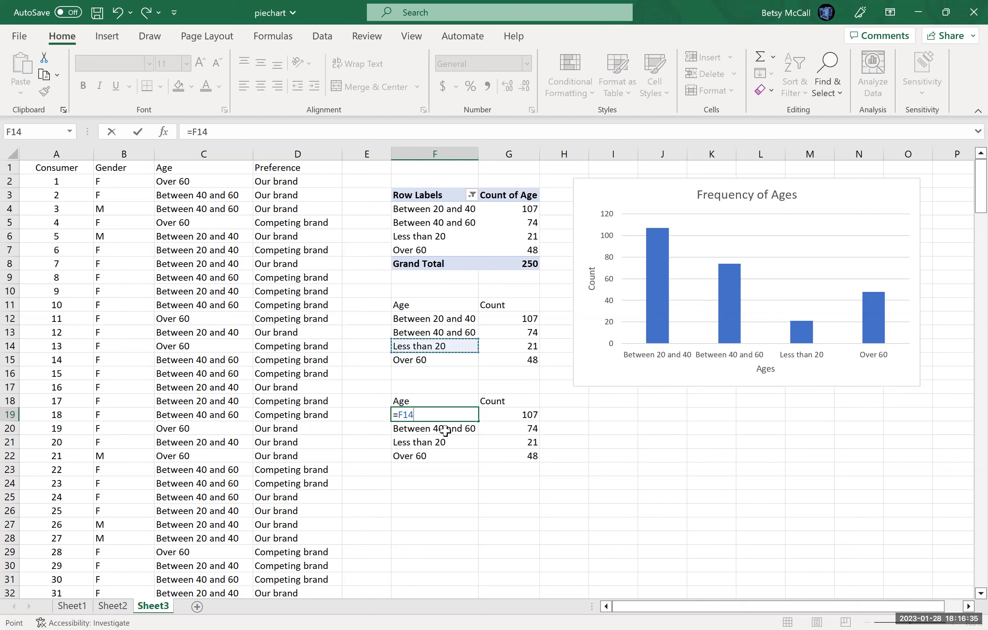
key("Return")
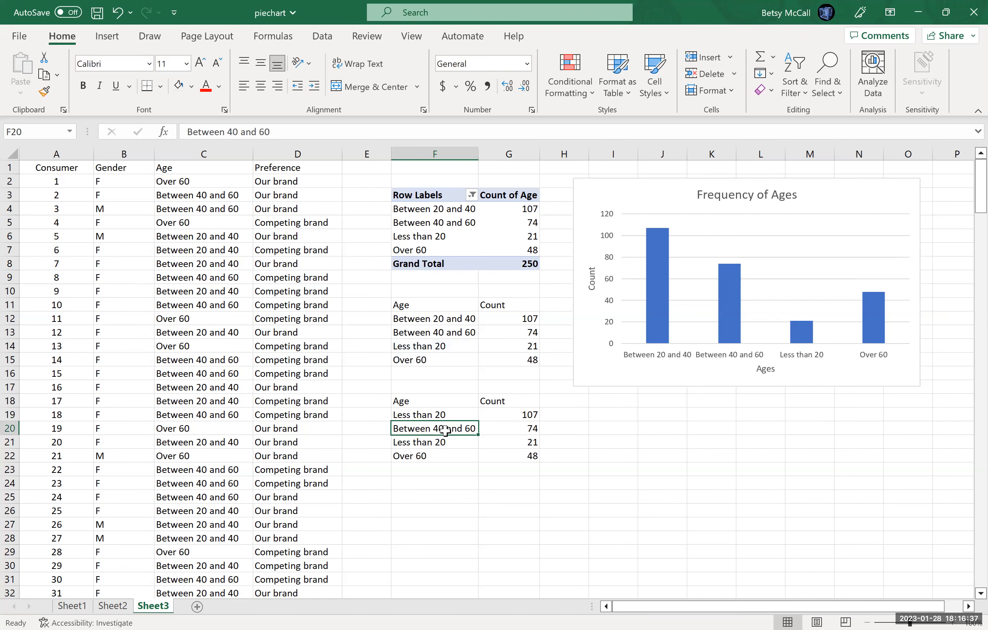
type("=")
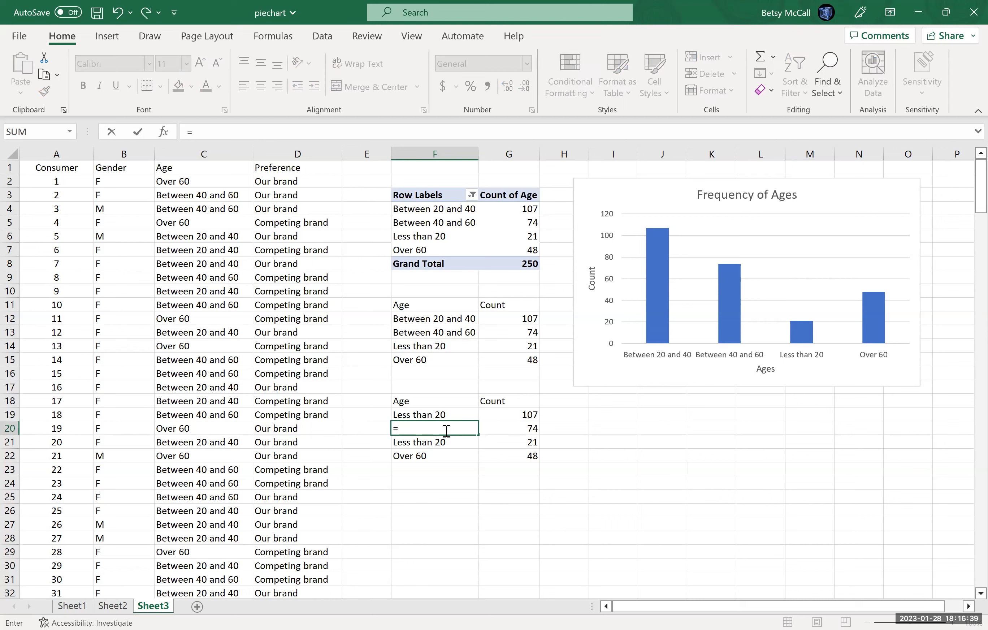
left_click(456, 319)
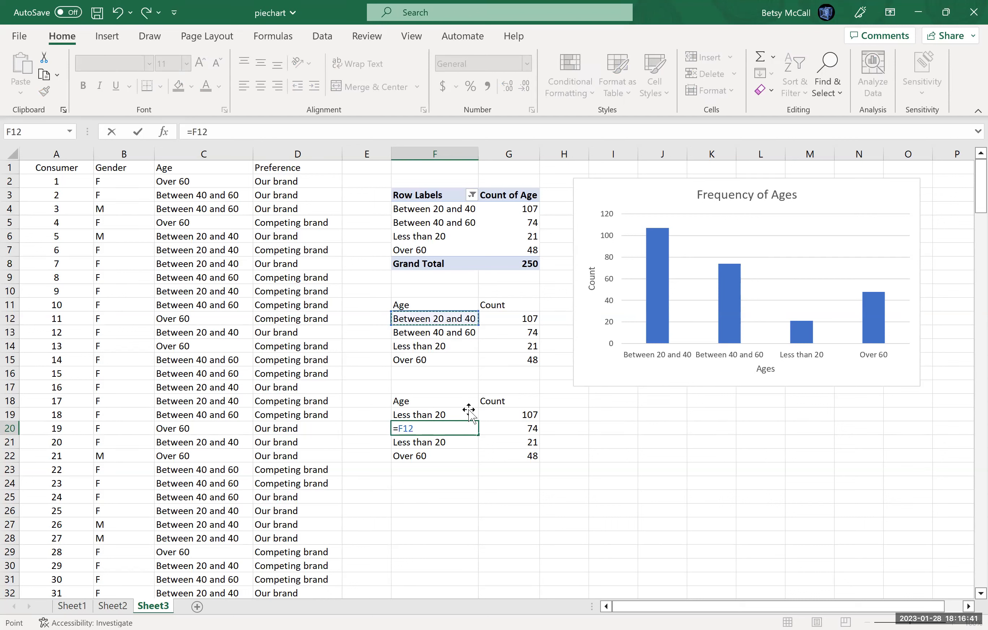
key("Return")
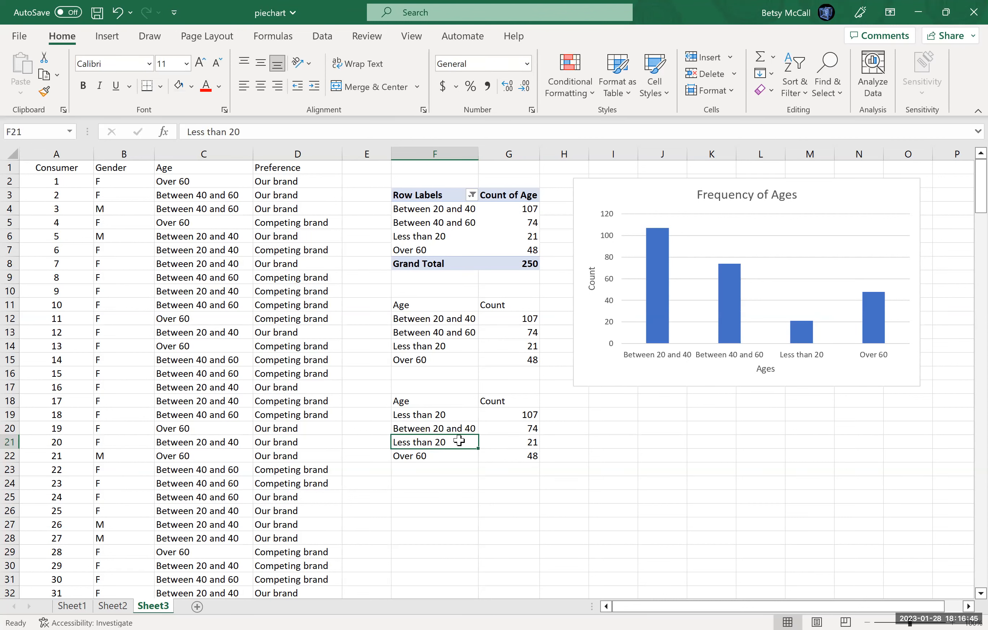
type("=")
key("BackSpace")
type("=")
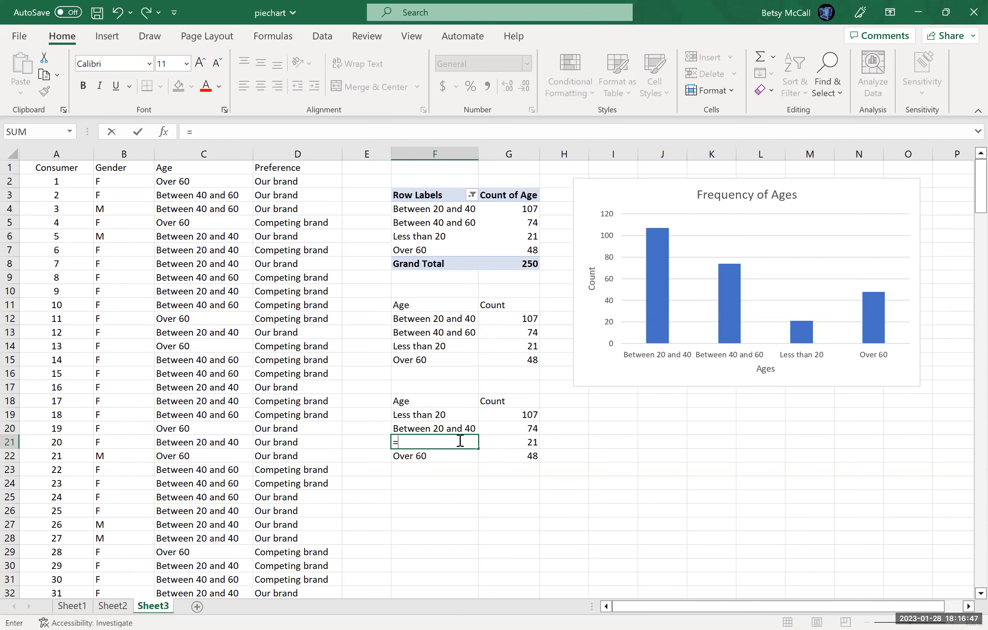
left_click(434, 332)
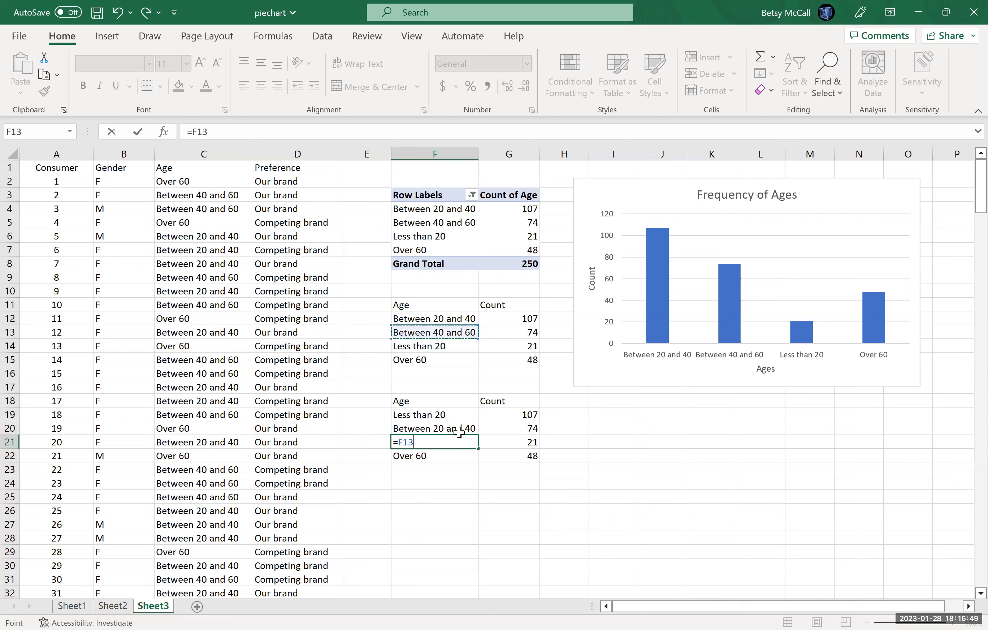
key("Return")
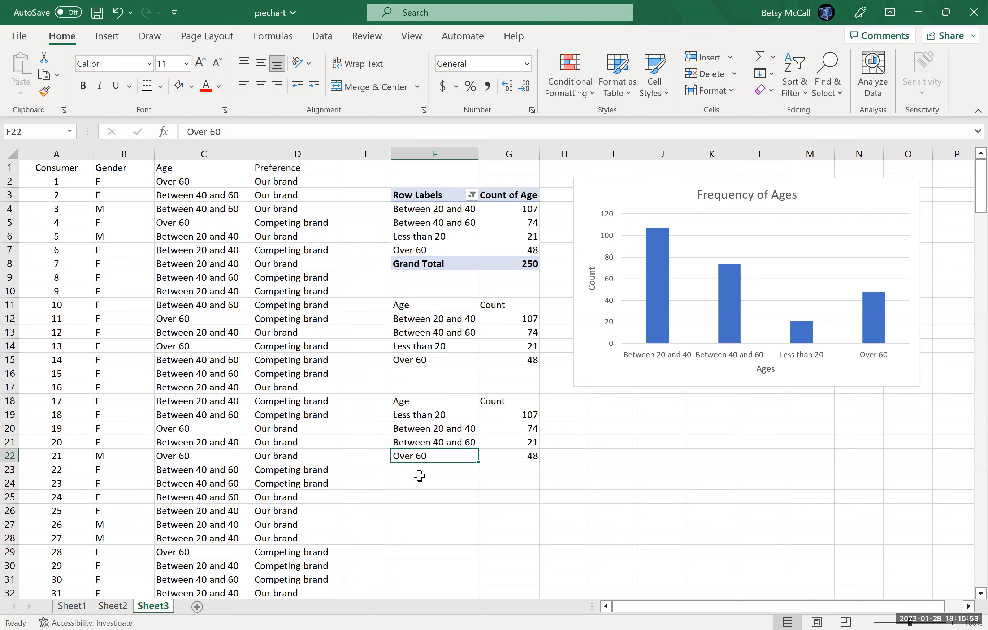
Fill the reference formulas in F19:F21 across to the Count cells G19:G21.
left_click_drag(429, 413, 434, 441)
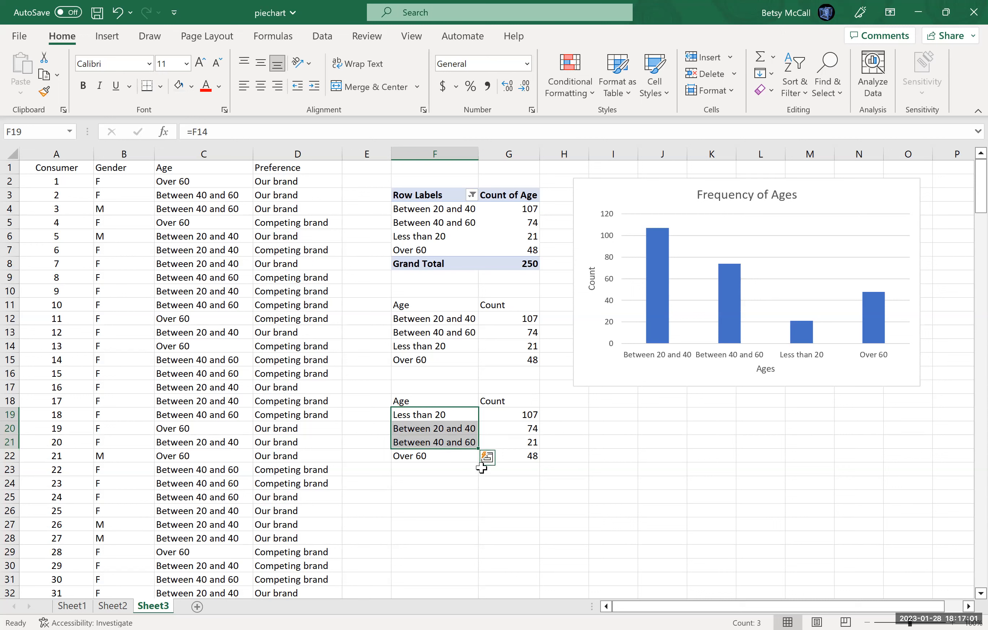
left_click_drag(480, 447, 522, 447)
left_click(508, 508)
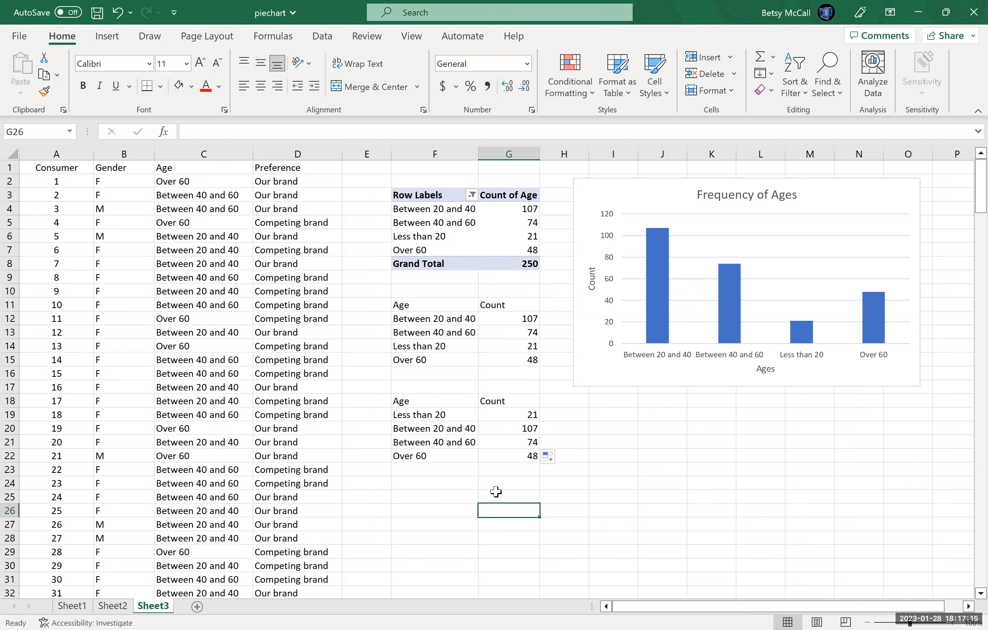
Insert a clustered column chart from F18:G22 with each age group as its own series, and place it below the first chart.
left_click_drag(416, 402, 507, 453)
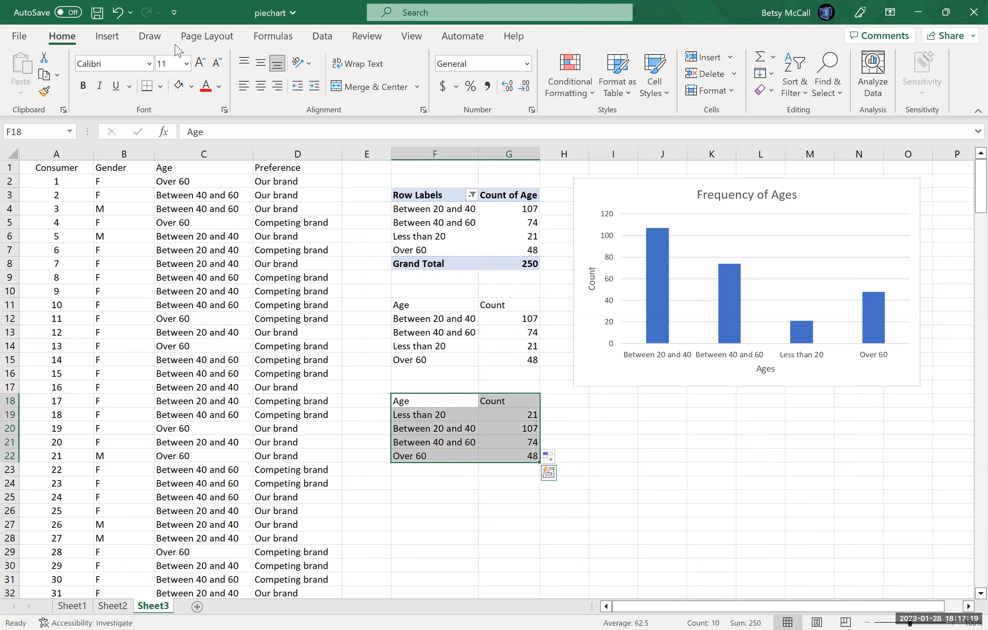
left_click(105, 37)
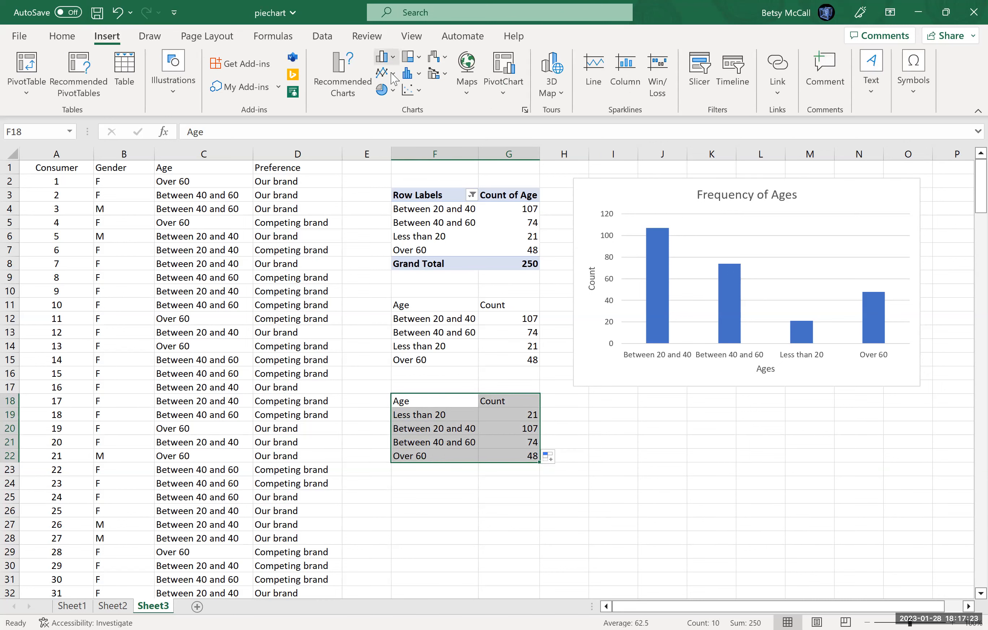
left_click(393, 62)
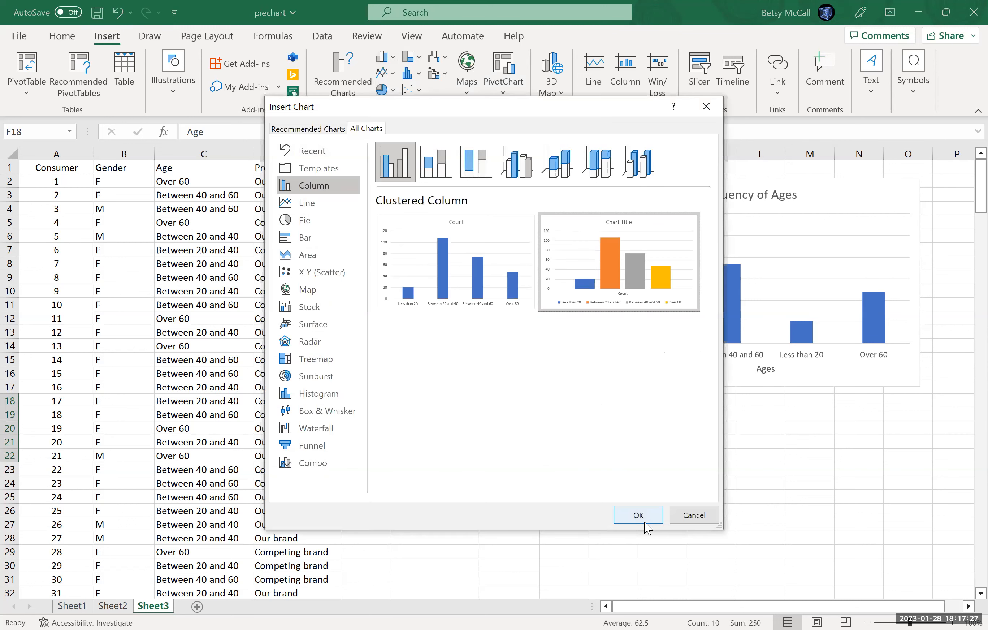
left_click(645, 514)
left_click_drag(379, 293, 632, 413)
Change the new multi-coloured chart's title to "Frequency of Ages".
left_click(766, 407)
left_click(777, 409)
key("BackSpace")
key("BackSpace")
key("BackSpace")
key("BackSpace")
key("BackSpace")
key("BackSpace")
key("BackSpace")
key("BackSpace")
key("BackSpace")
key("BackSpace")
key("BackSpace")
type("Frequency of Ages")
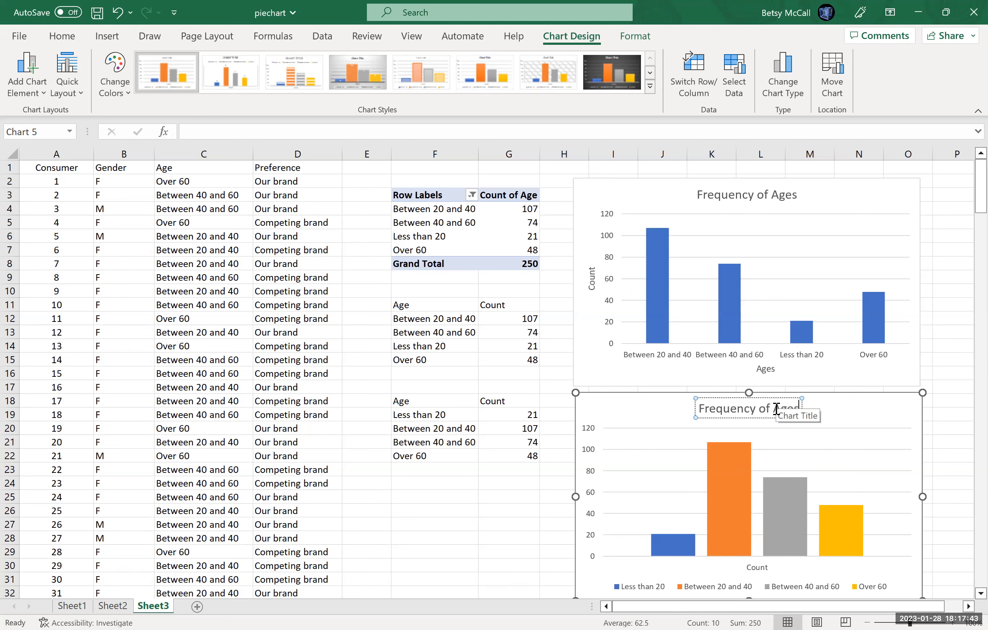
left_click(871, 413)
Add axis titles to the multi-coloured chart and name the horizontal axis "Ages".
scroll(969, 219, "down", 4)
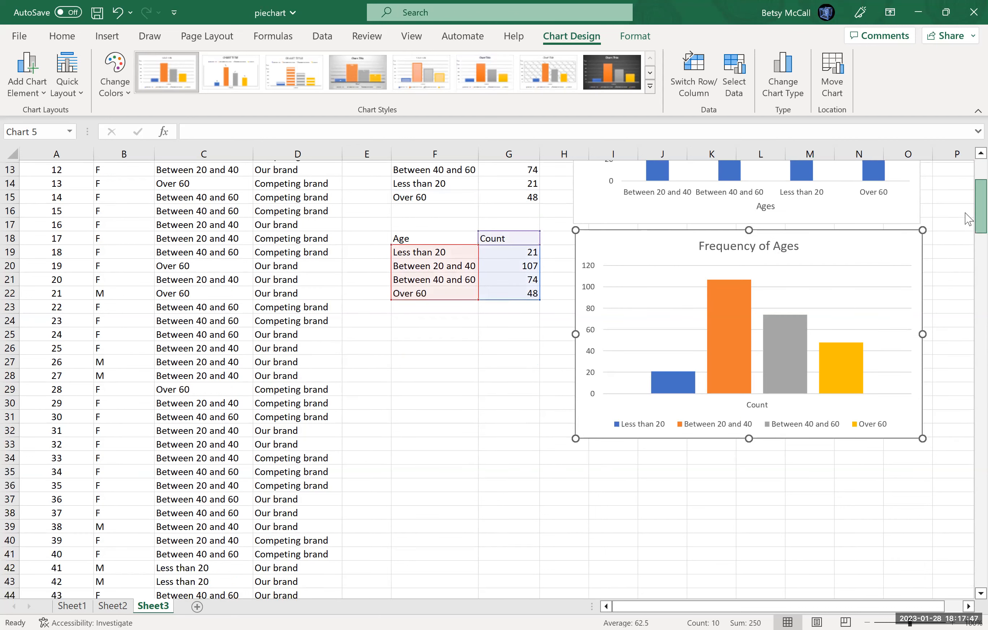
left_click(940, 239)
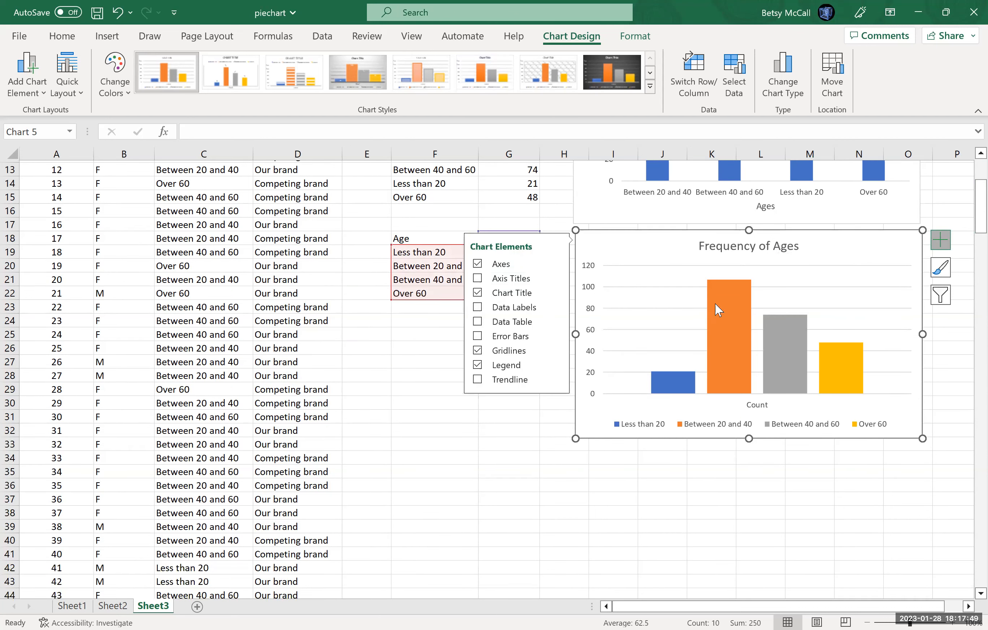
left_click(478, 279)
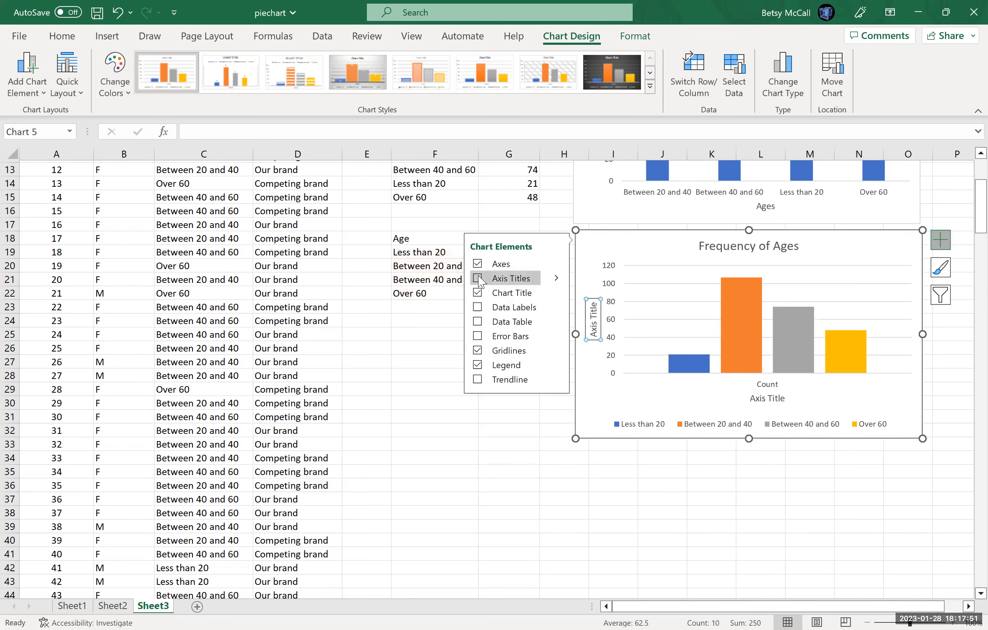
left_click(782, 399)
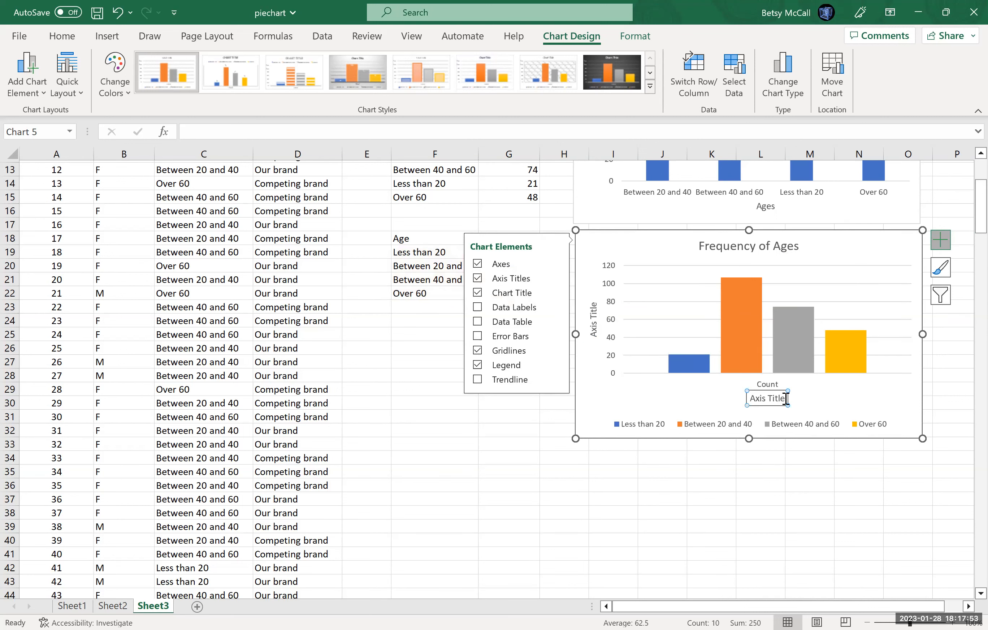
left_click(782, 399)
key("BackSpace")
key("BackSpace")
key("BackSpace")
key("BackSpace")
key("BackSpace")
key("BackSpace")
key("BackSpace")
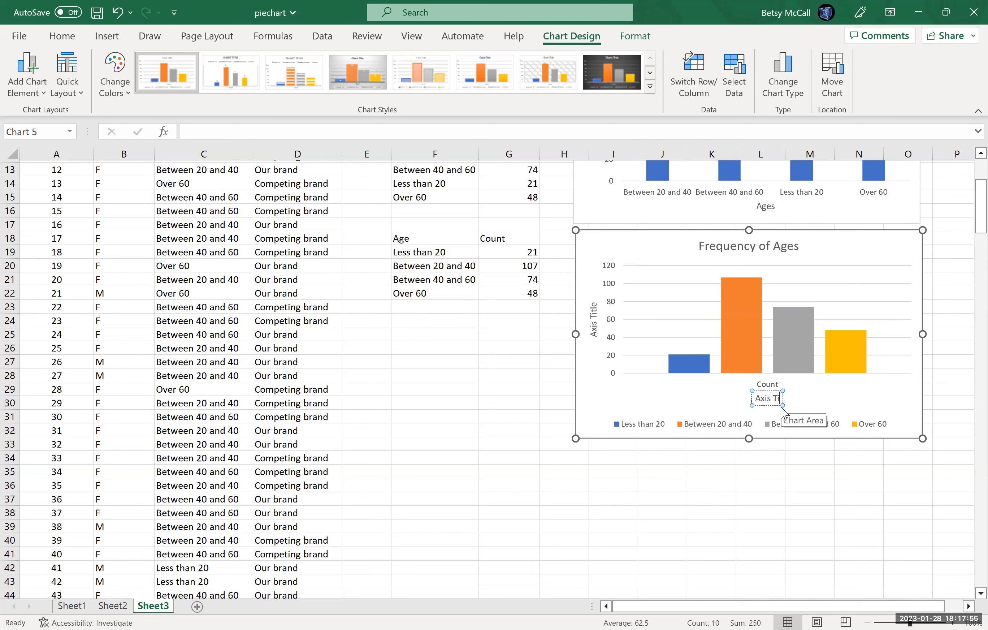
key("BackSpace")
key("BackSpace")
type("ges")
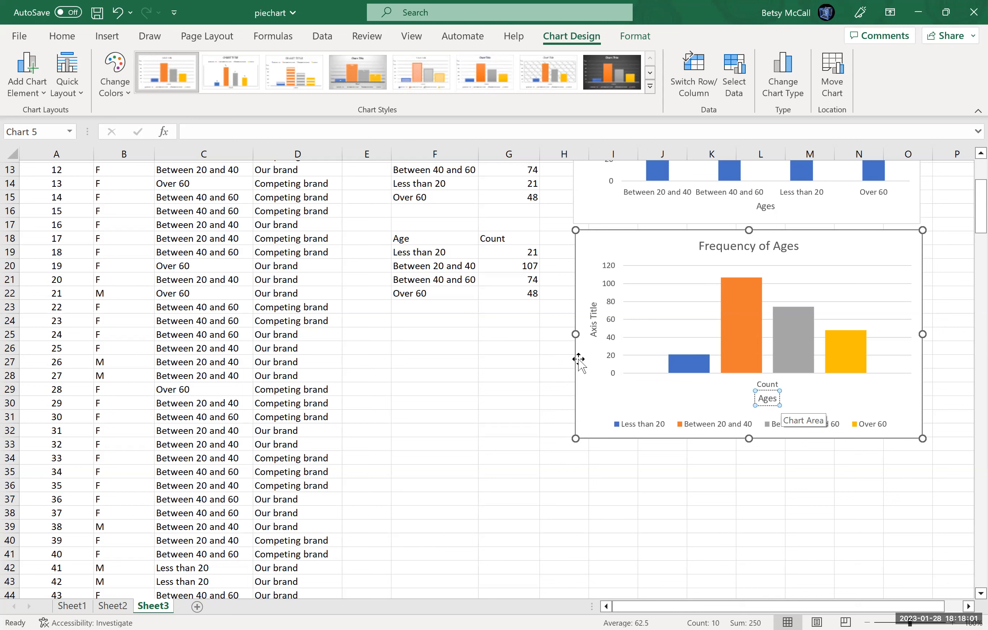
Name the multi-coloured chart's vertical axis "Count".
left_click(589, 322)
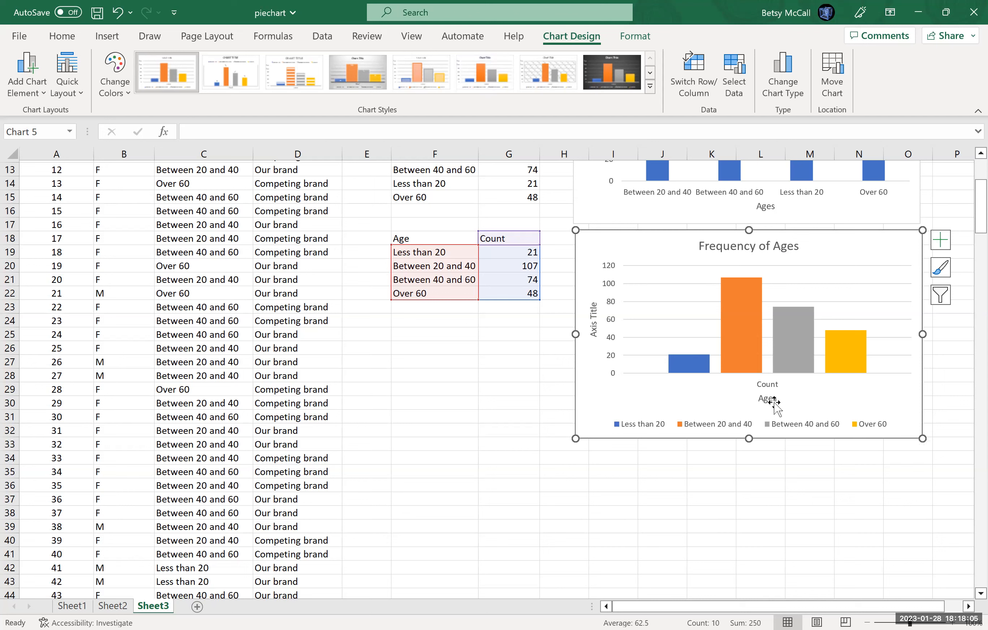
left_click(594, 305)
left_click(597, 302)
key("BackSpace")
key("BackSpace")
key("BackSpace")
key("BackSpace")
key("BackSpace")
key("BackSpace")
key("BackSpace")
key("BackSpace")
key("BackSpace")
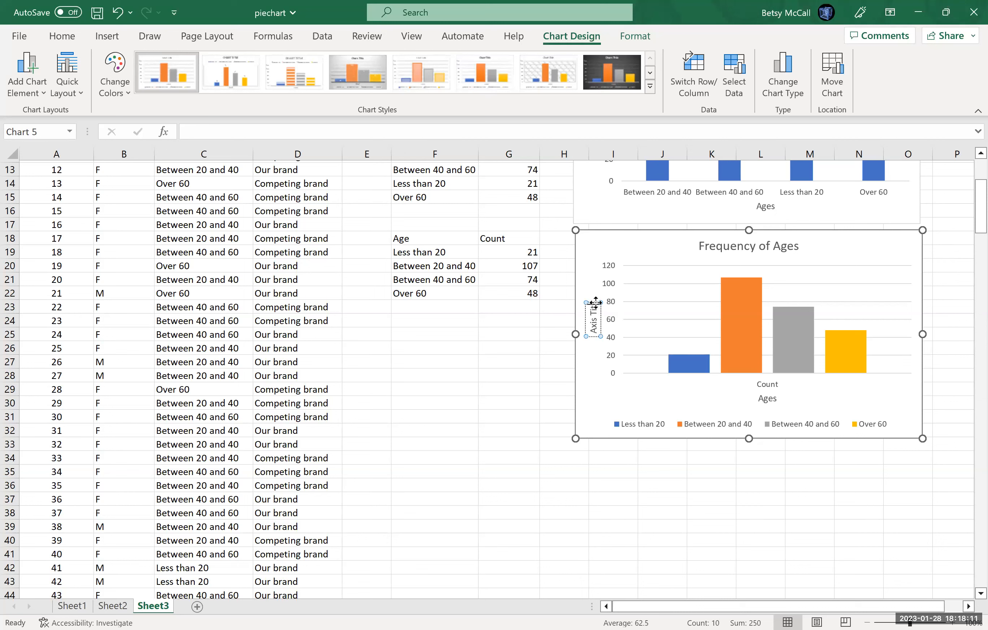
key("BackSpace")
type("Count")
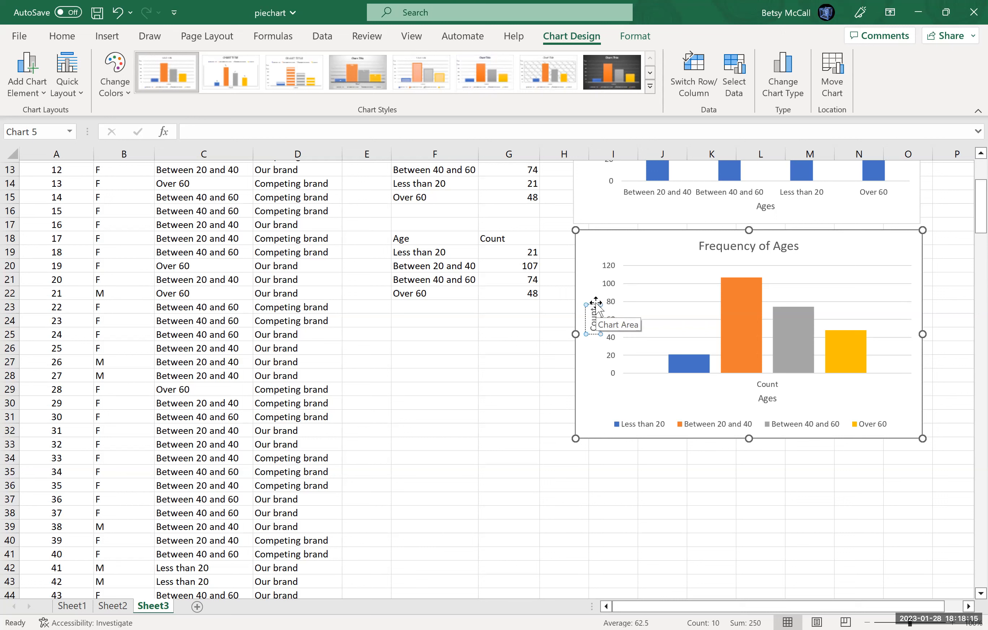
left_click(597, 392)
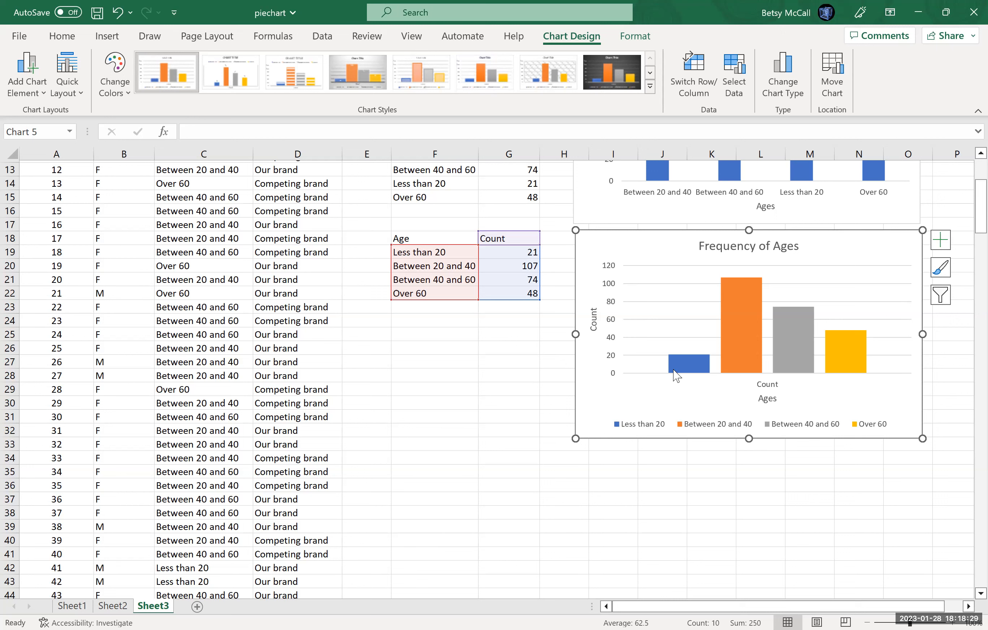
mouse_move(746, 331)
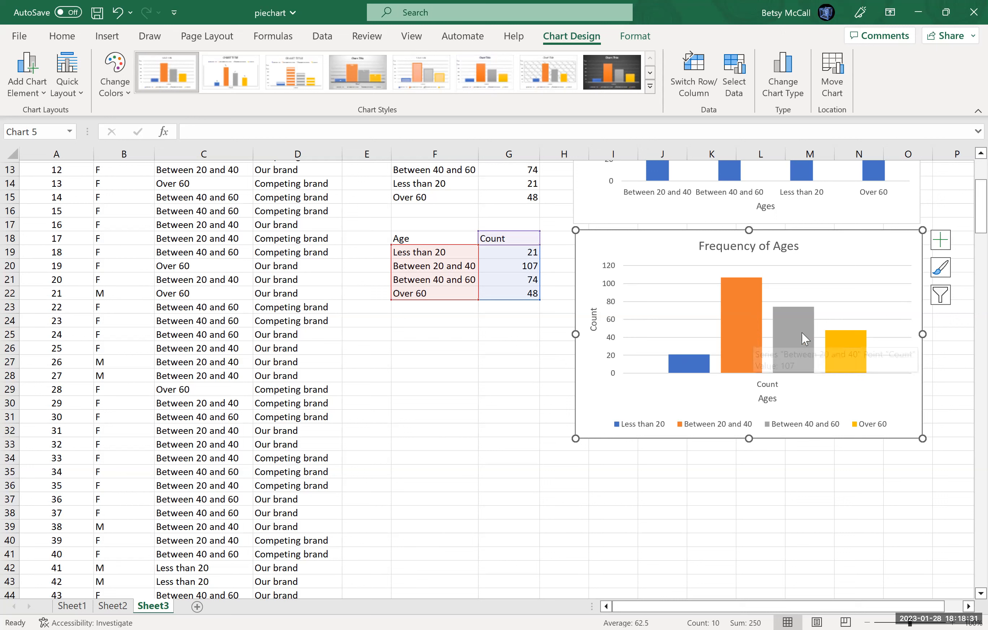